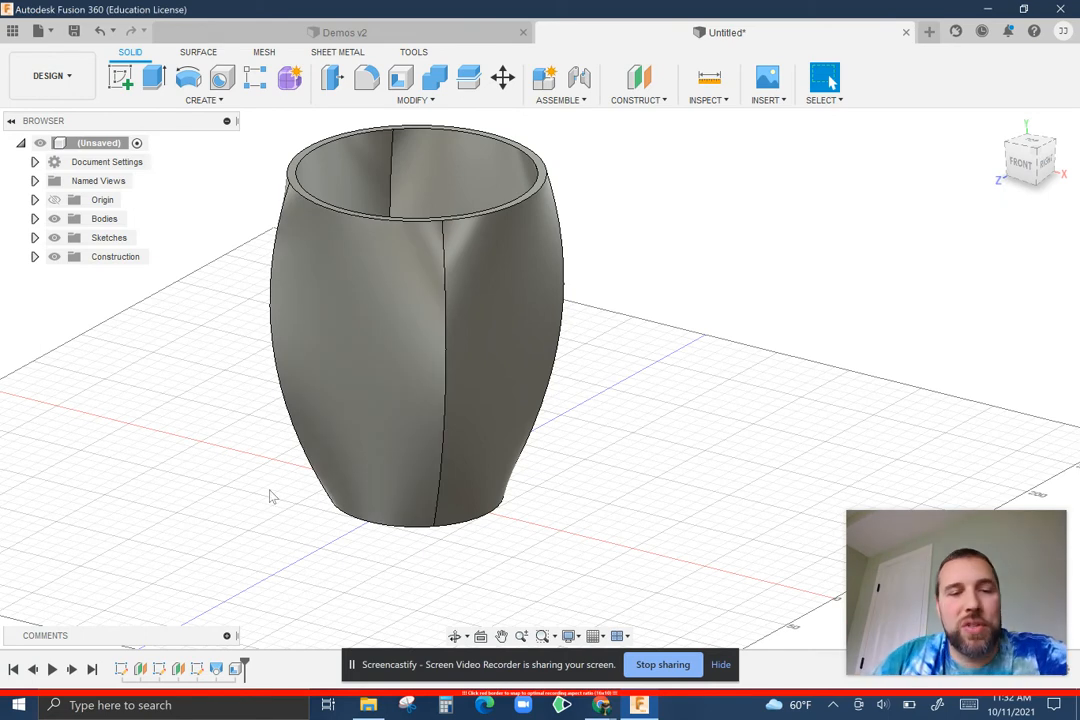
Undo all operations that built the existing vase, back to an empty design.
{"action": "key", "text": "ctrl+z"}
{"action": "key", "text": "ctrl+z"}
{"action": "key", "text": "ctrl+z"}
{"action": "key", "text": "ctrl+z"}
{"action": "key", "text": "ctrl+z"}
{"action": "key", "text": "ctrl+z"}
{"action": "key", "text": "ctrl+z"}
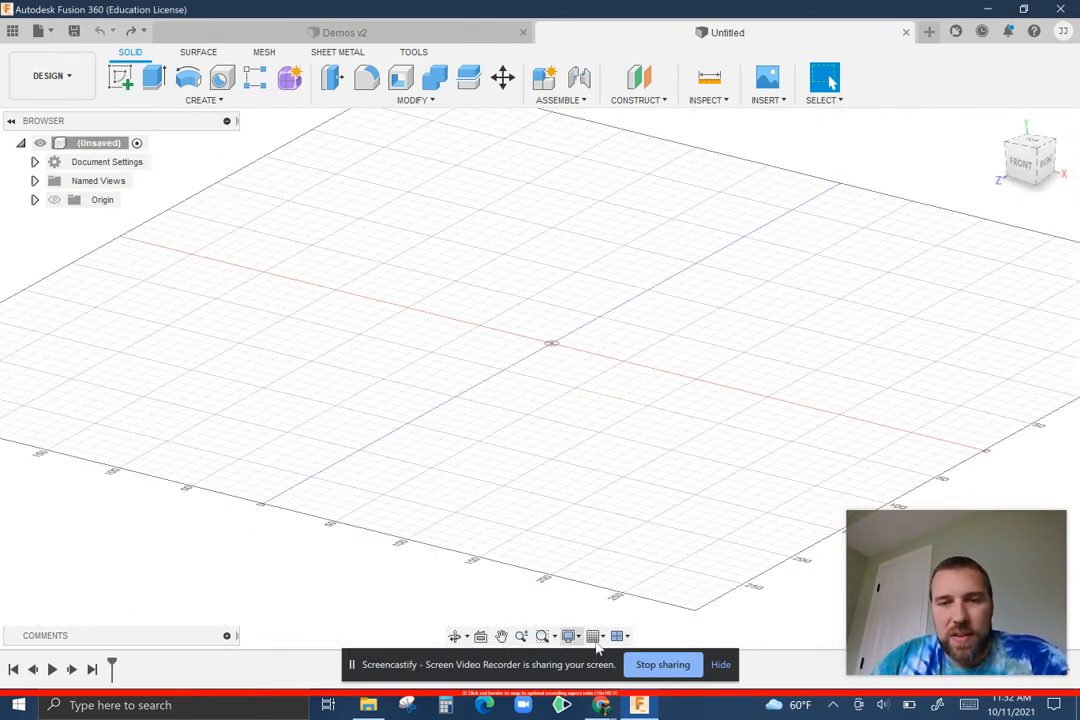
Sketch a circle about 100 mm in diameter centred on the origin on the horizontal ground plane, and finish the sketch.
{"action": "left_click", "coordinate": [120, 77]}
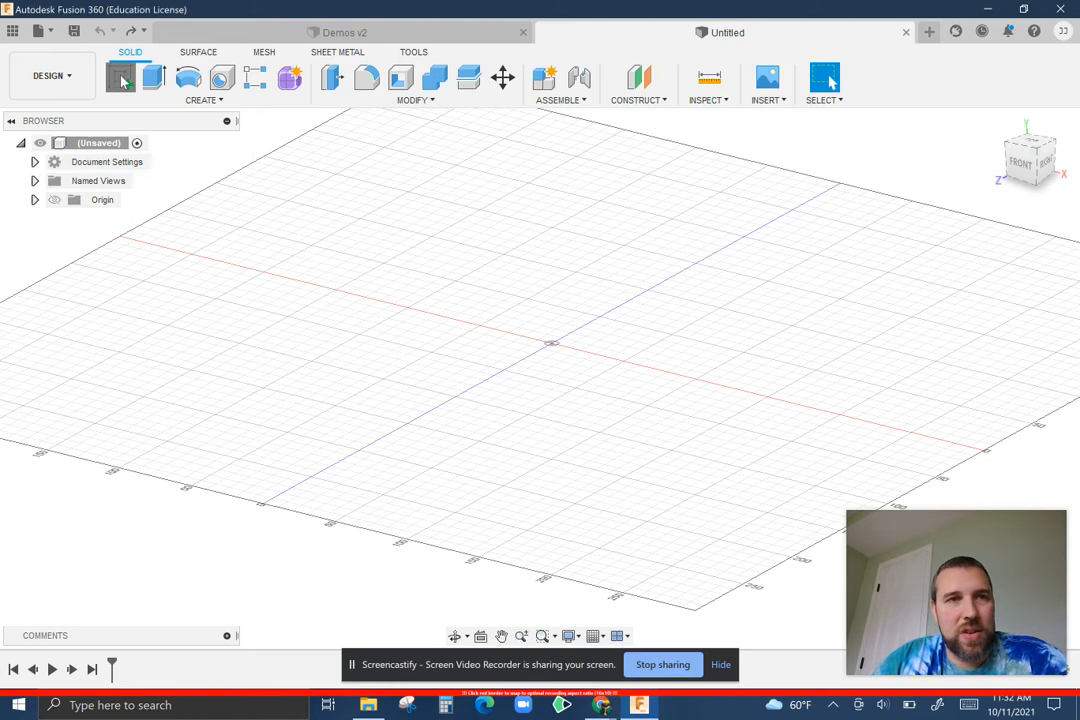
{"action": "left_click", "coordinate": [572, 368]}
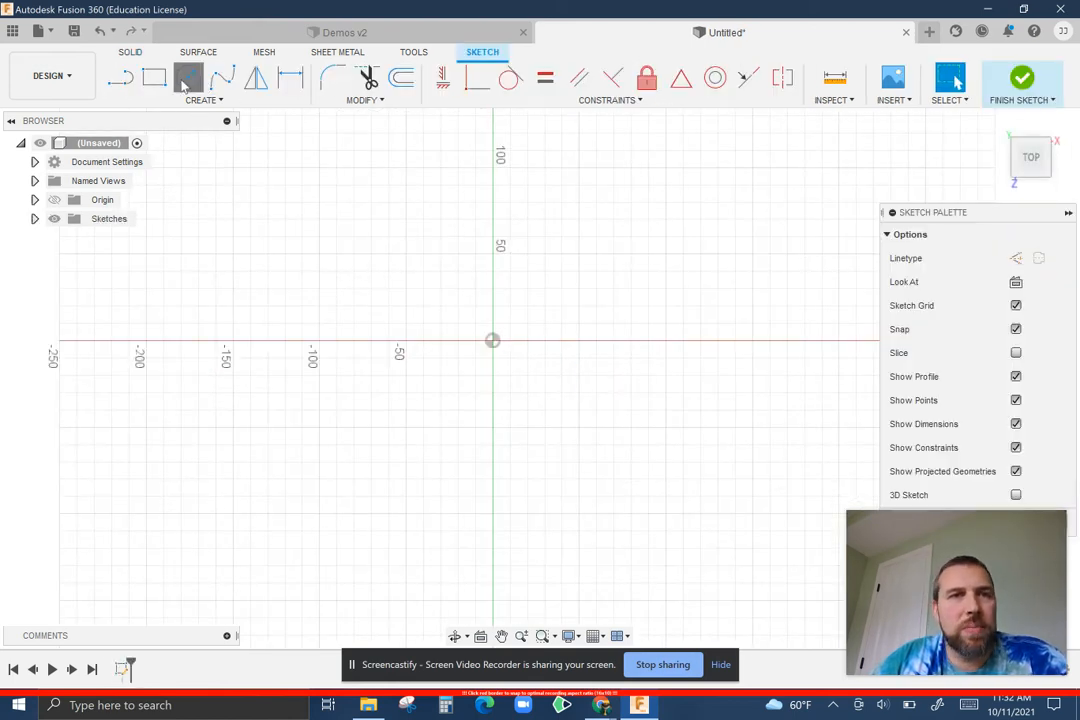
{"action": "left_click", "coordinate": [188, 77]}
{"action": "left_click", "coordinate": [492, 343]}
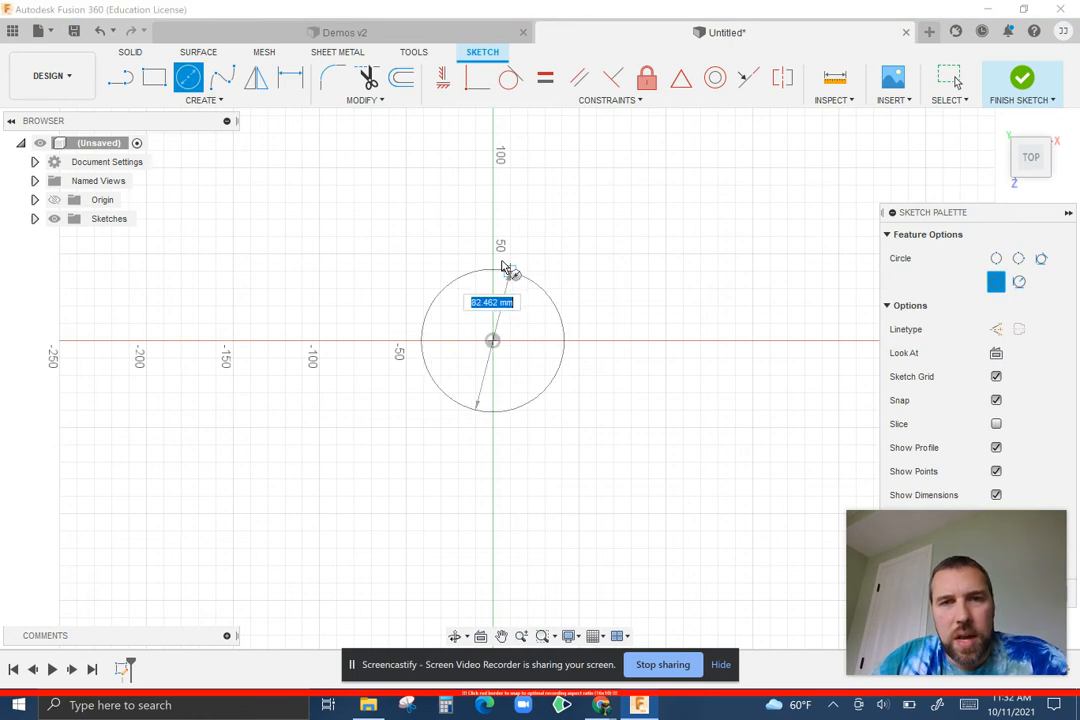
{"action": "left_click", "coordinate": [492, 256]}
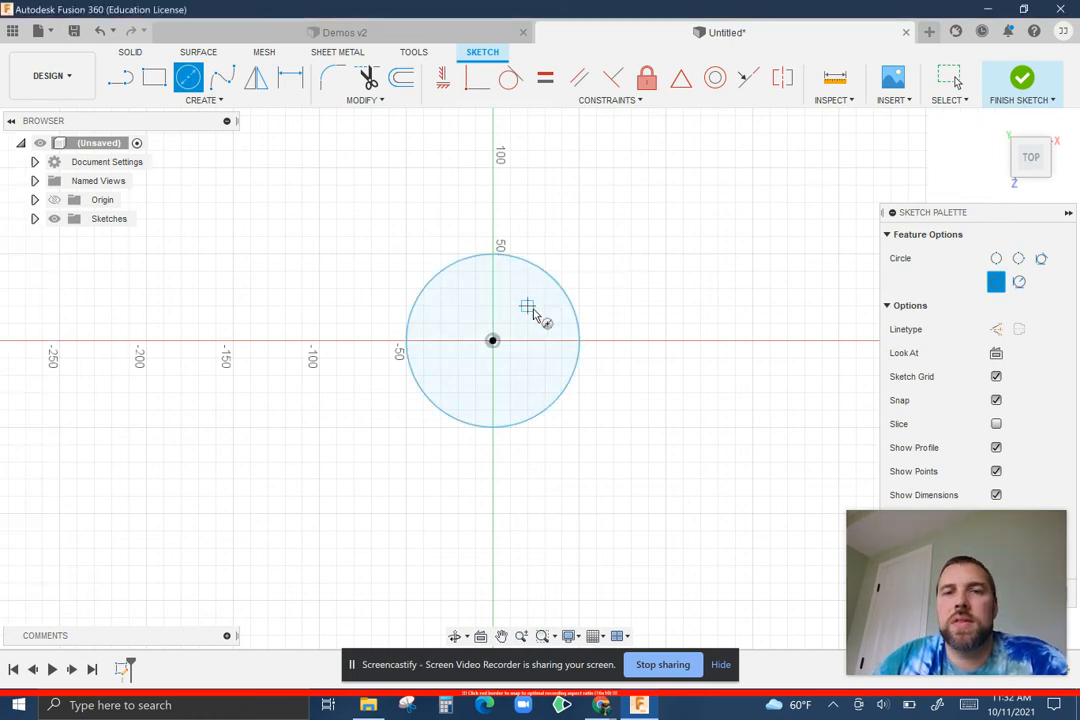
{"action": "left_click", "coordinate": [1008, 84]}
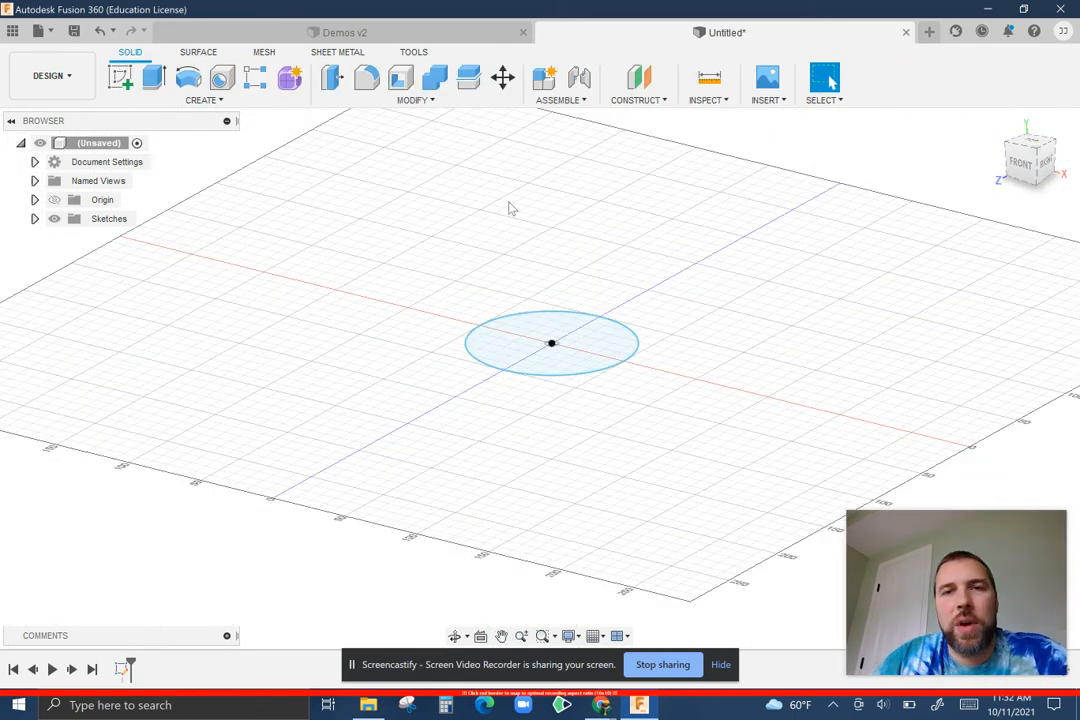
Create an offset construction plane 100 mm above the circle profile.
{"action": "left_click", "coordinate": [638, 100]}
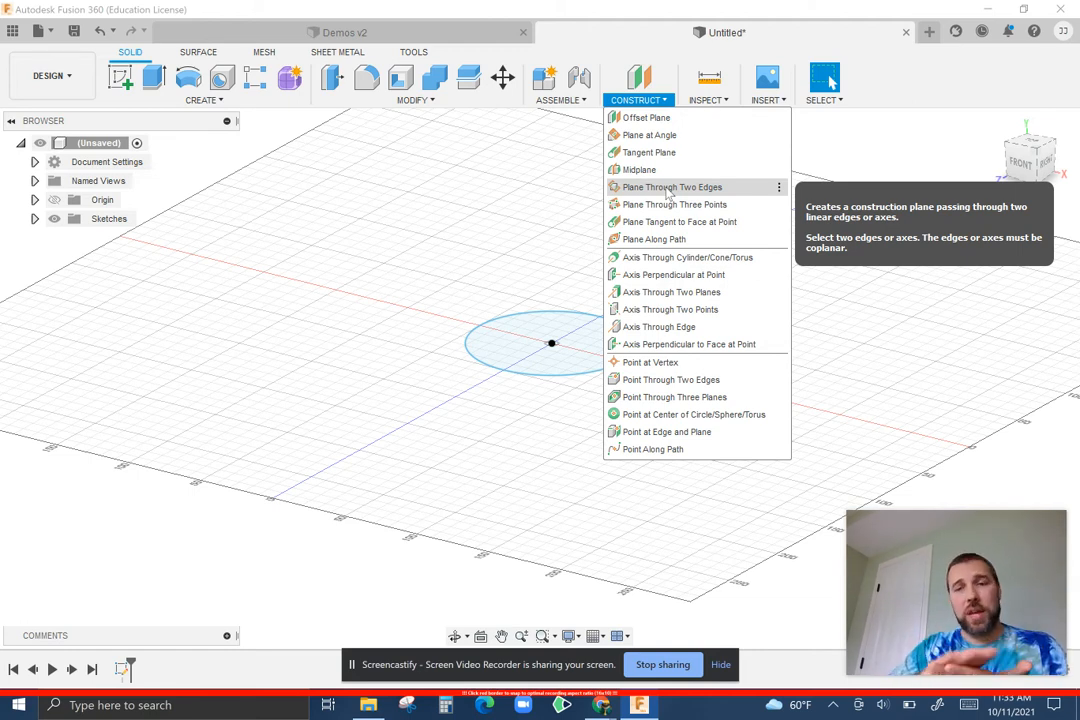
{"action": "left_click", "coordinate": [640, 117]}
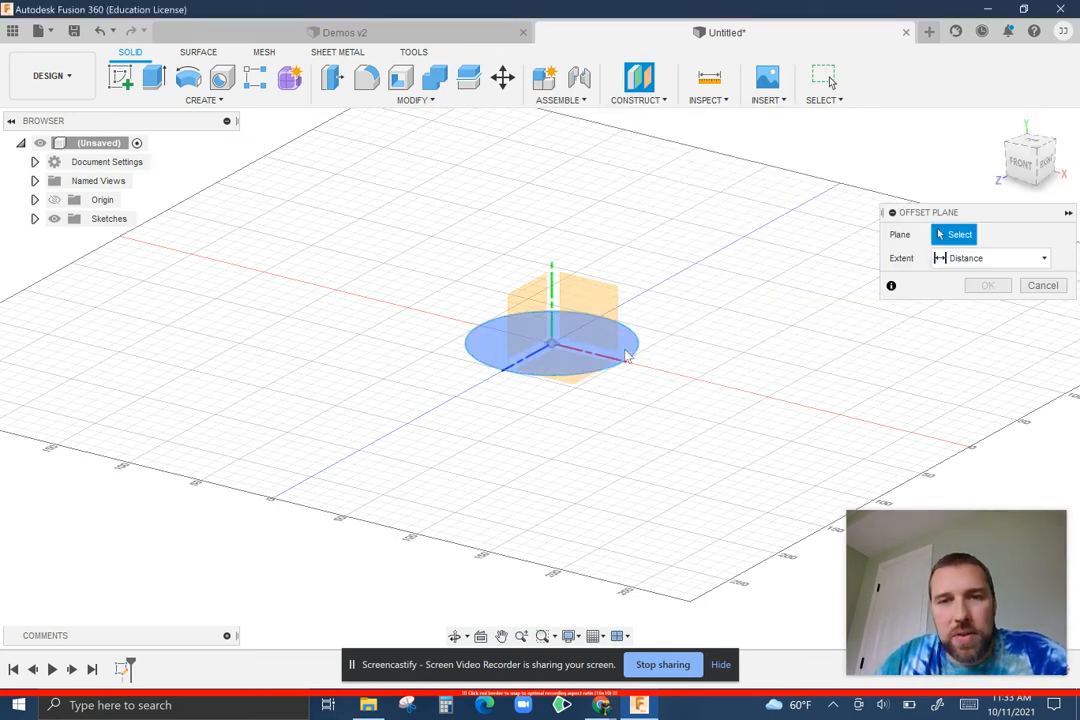
{"action": "left_click", "coordinate": [565, 354]}
{"action": "left_click_drag", "start_coordinate": [552, 328], "coordinate": [557, 167]}
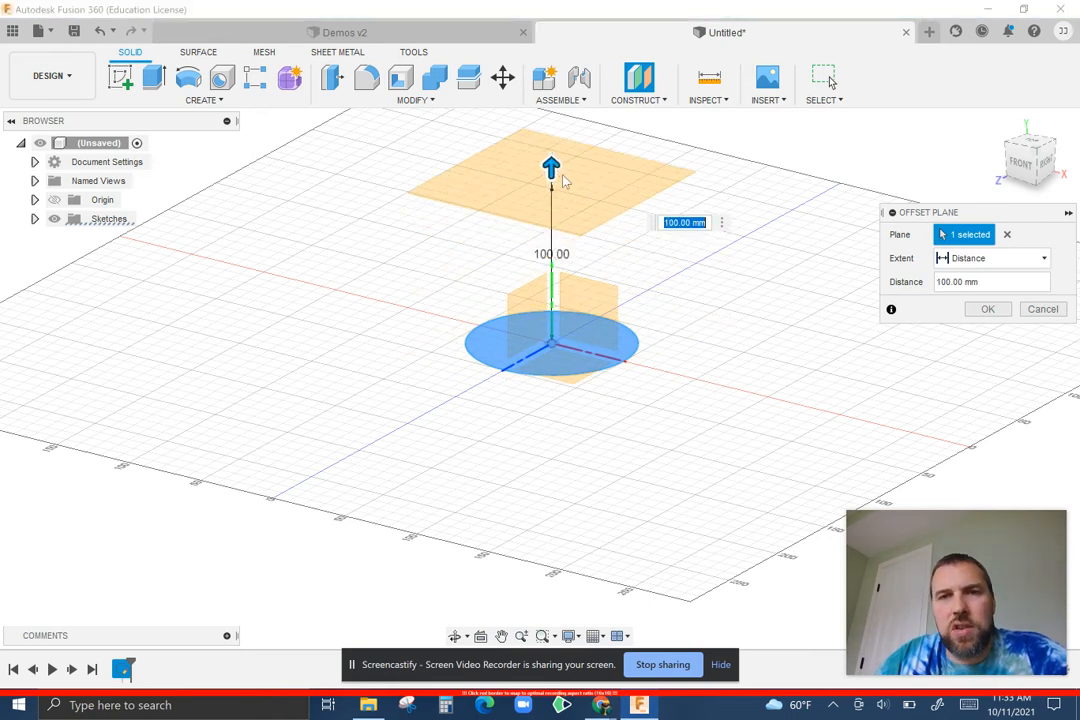
{"action": "key", "text": "Return"}
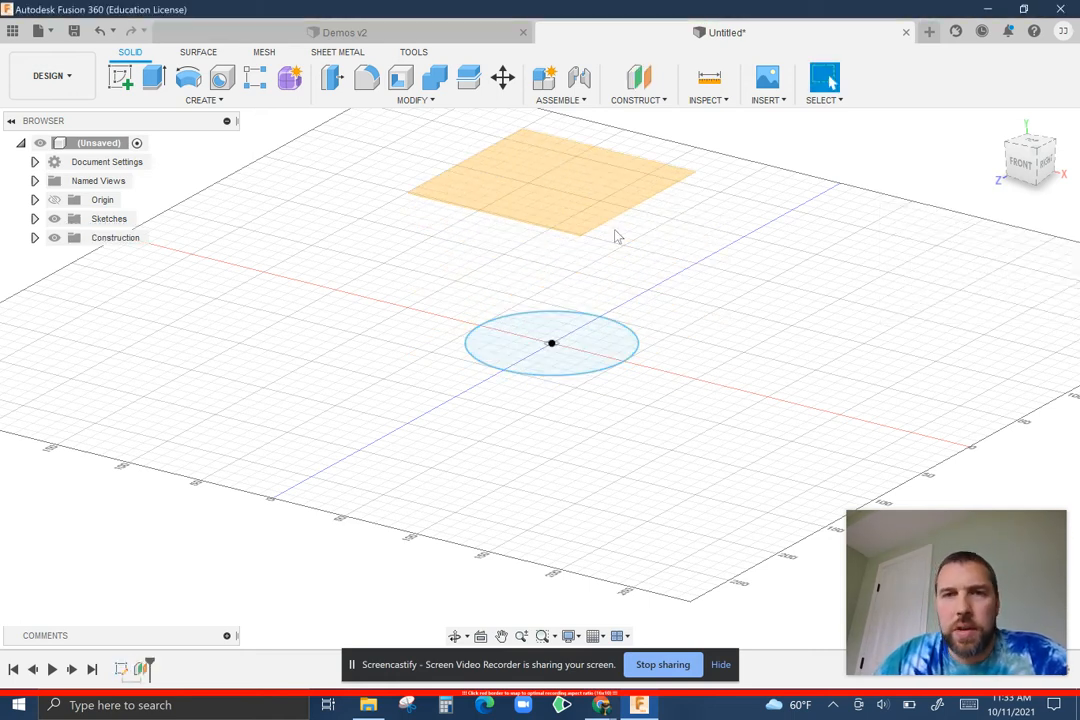
Sketch a center rectangle 200 mm by 140 mm about the origin on the offset plane, and finish the sketch.
{"action": "mouse_move", "coordinate": [658, 308]}
{"action": "middle_mouse_down", "text": "shift"}
{"action": "mouse_move", "coordinate": [656, 275]}
{"action": "mouse_move", "coordinate": [629, 397]}
{"action": "mouse_move", "coordinate": [615, 393]}
{"action": "mouse_move", "coordinate": [623, 362]}
{"action": "mouse_move", "coordinate": [586, 408]}
{"action": "middle_mouse_up", "text": "shift"}
{"action": "left_click", "coordinate": [121, 80]}
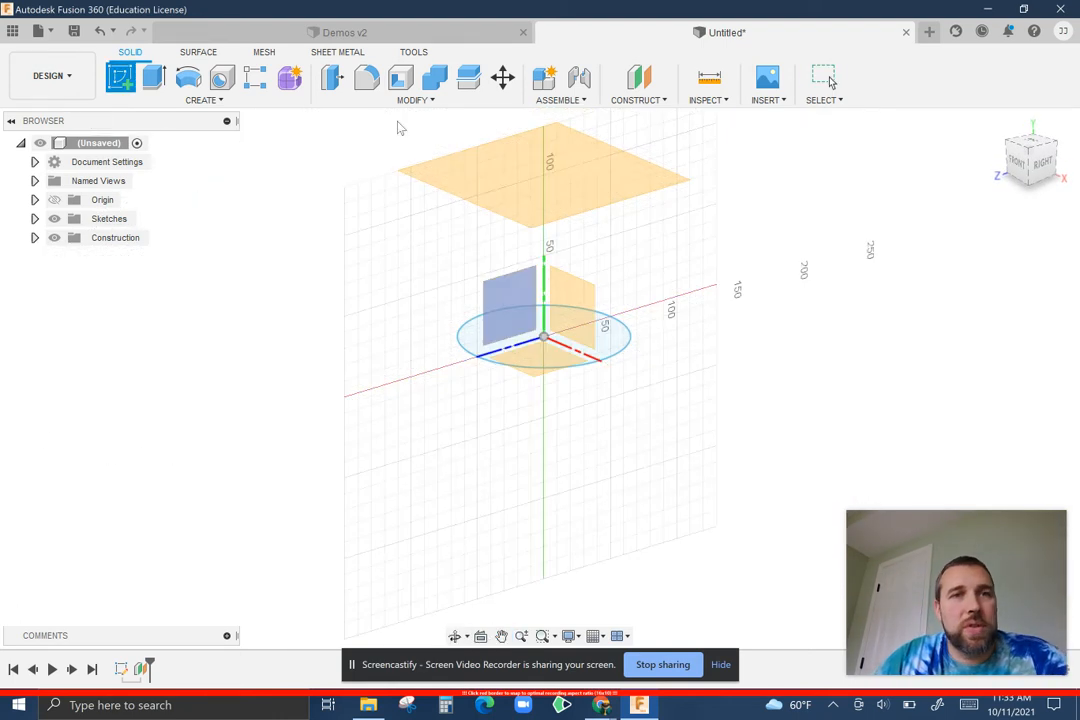
{"action": "left_click", "coordinate": [528, 181]}
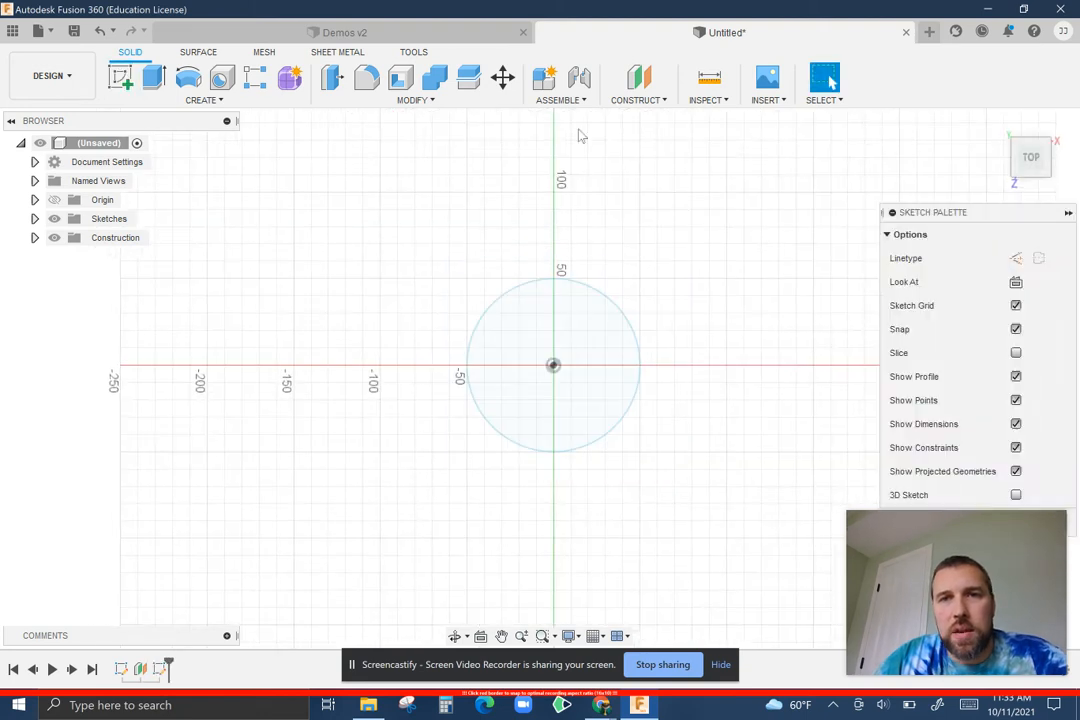
{"action": "left_click", "coordinate": [205, 101]}
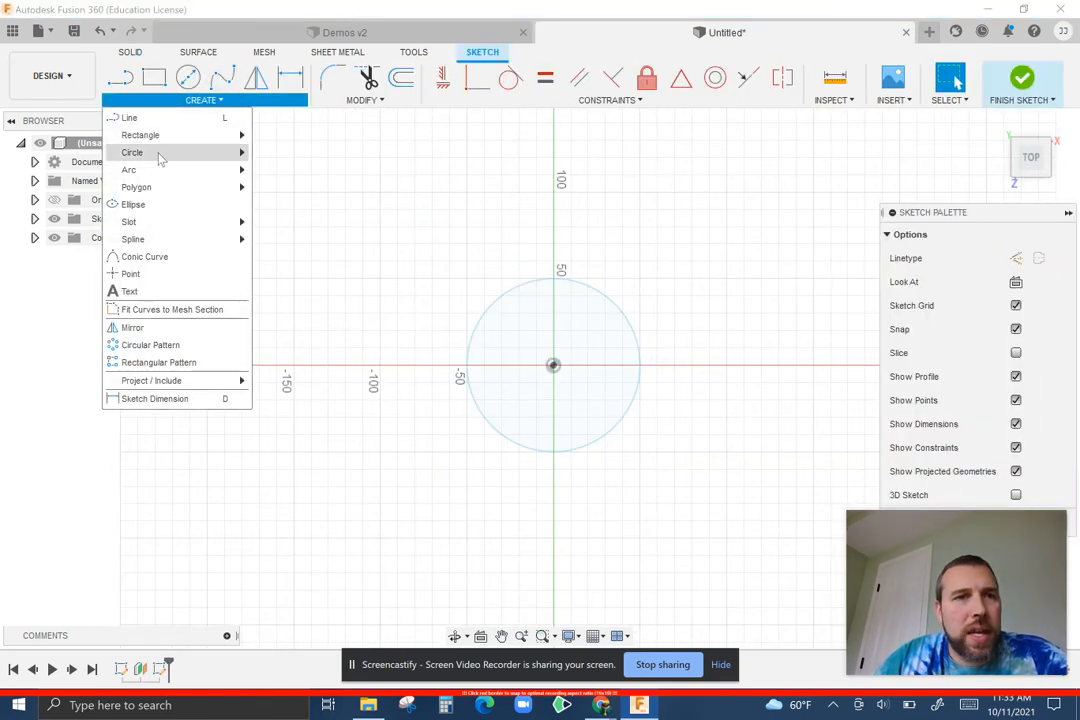
{"action": "mouse_move", "coordinate": [160, 135]}
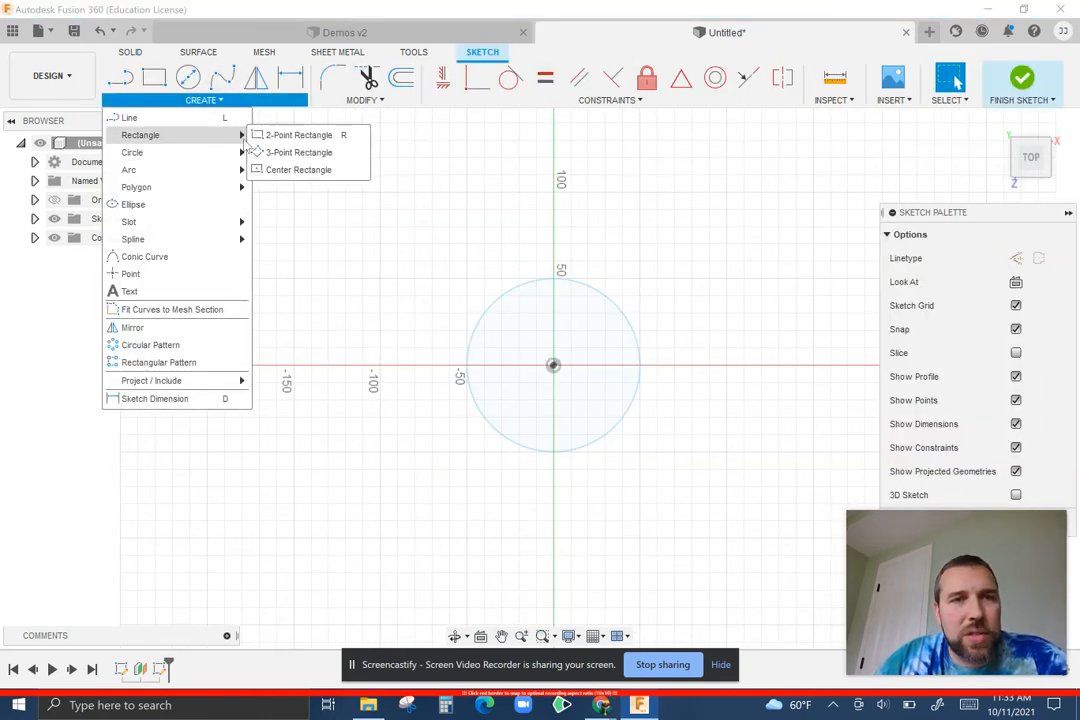
{"action": "left_click", "coordinate": [291, 170]}
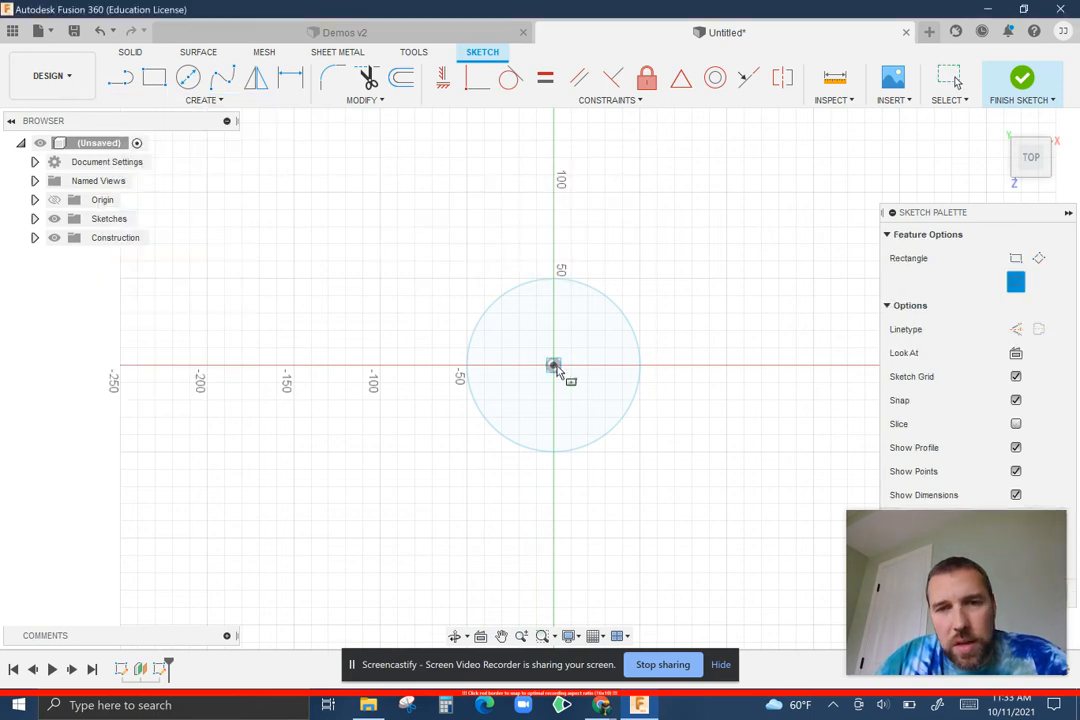
{"action": "left_click", "coordinate": [553, 366]}
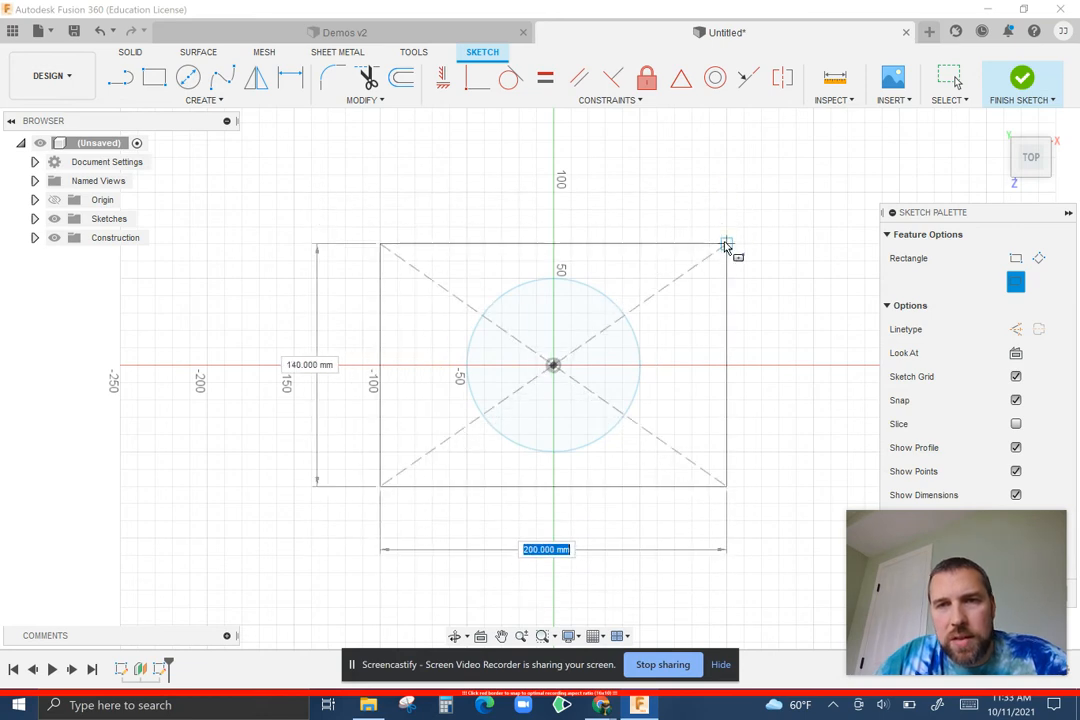
{"action": "left_click", "coordinate": [726, 244]}
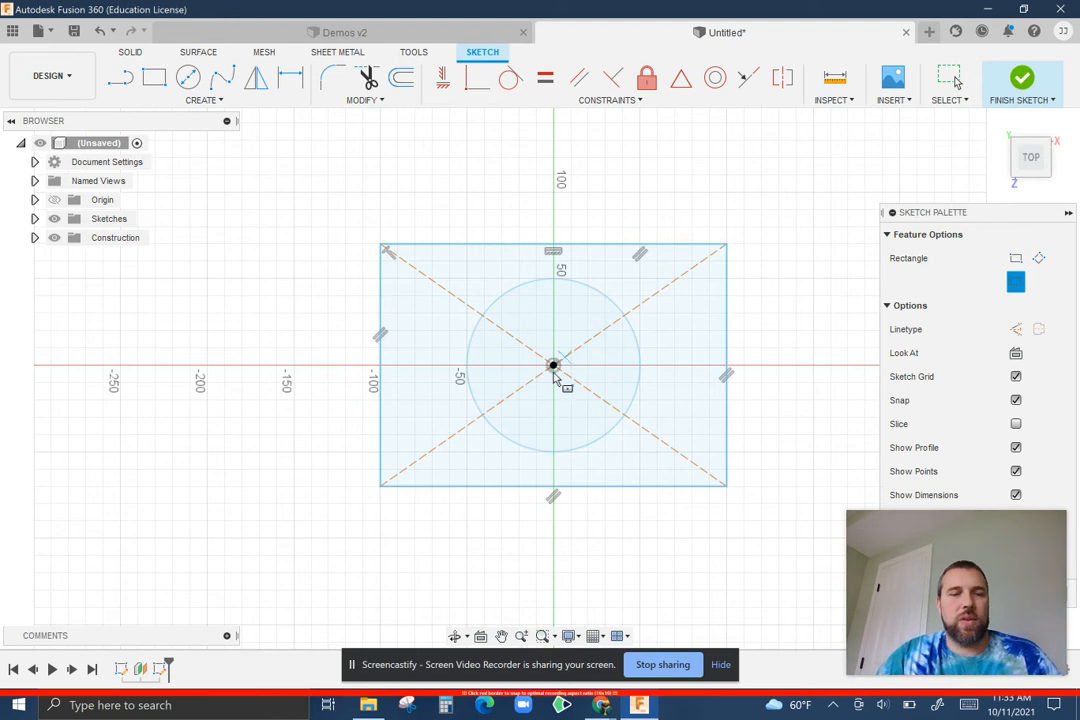
{"action": "mouse_move", "coordinate": [535, 372]}
{"action": "middle_mouse_down", "text": "shift"}
{"action": "mouse_move", "coordinate": [509, 333]}
{"action": "mouse_move", "coordinate": [503, 293]}
{"action": "middle_mouse_up", "text": "shift"}
{"action": "left_click", "coordinate": [1021, 79]}
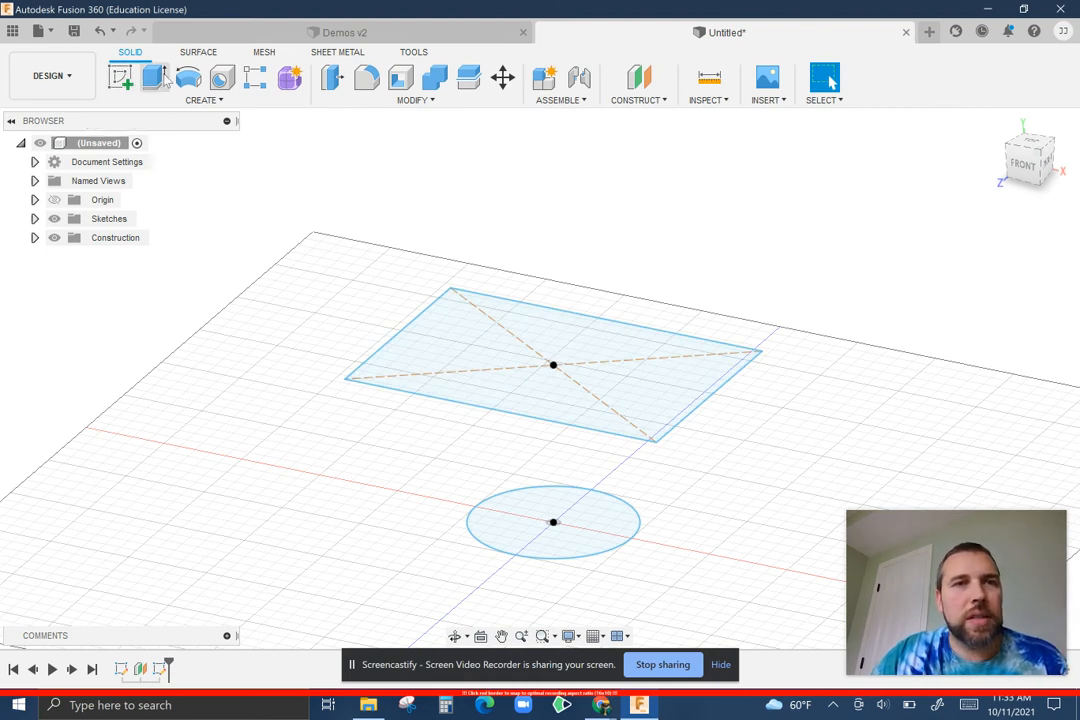
Create a second offset construction plane 100 mm above the rectangle profile.
{"action": "left_click", "coordinate": [639, 78]}
{"action": "left_click", "coordinate": [552, 352]}
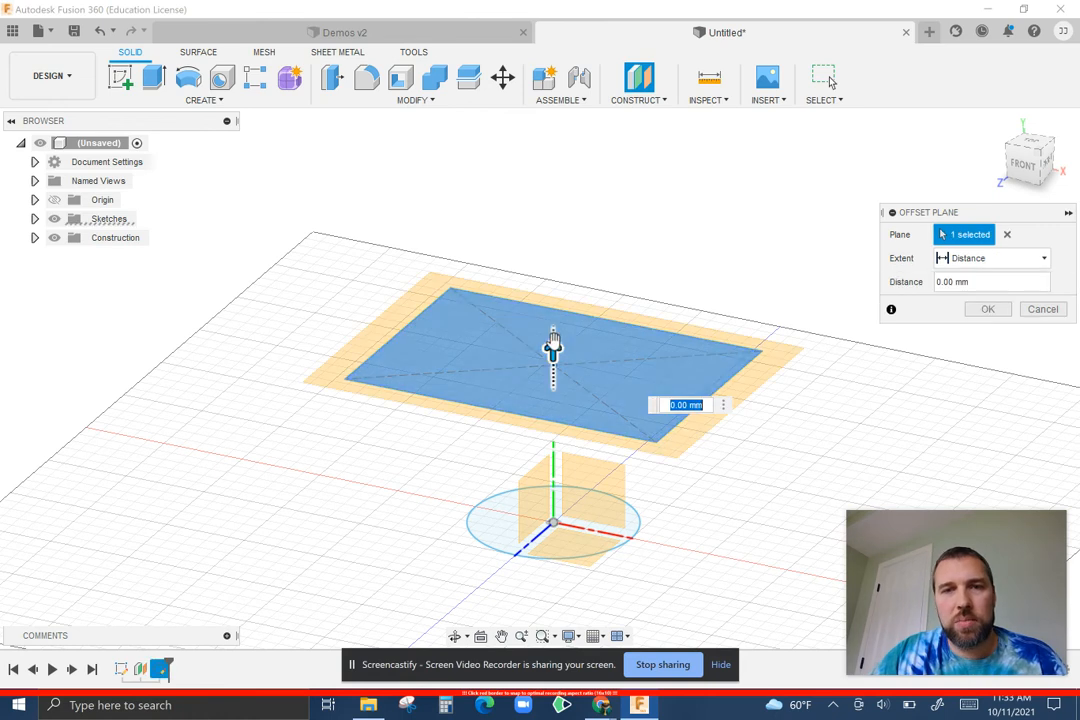
{"action": "left_click_drag", "start_coordinate": [553, 345], "coordinate": [572, 192]}
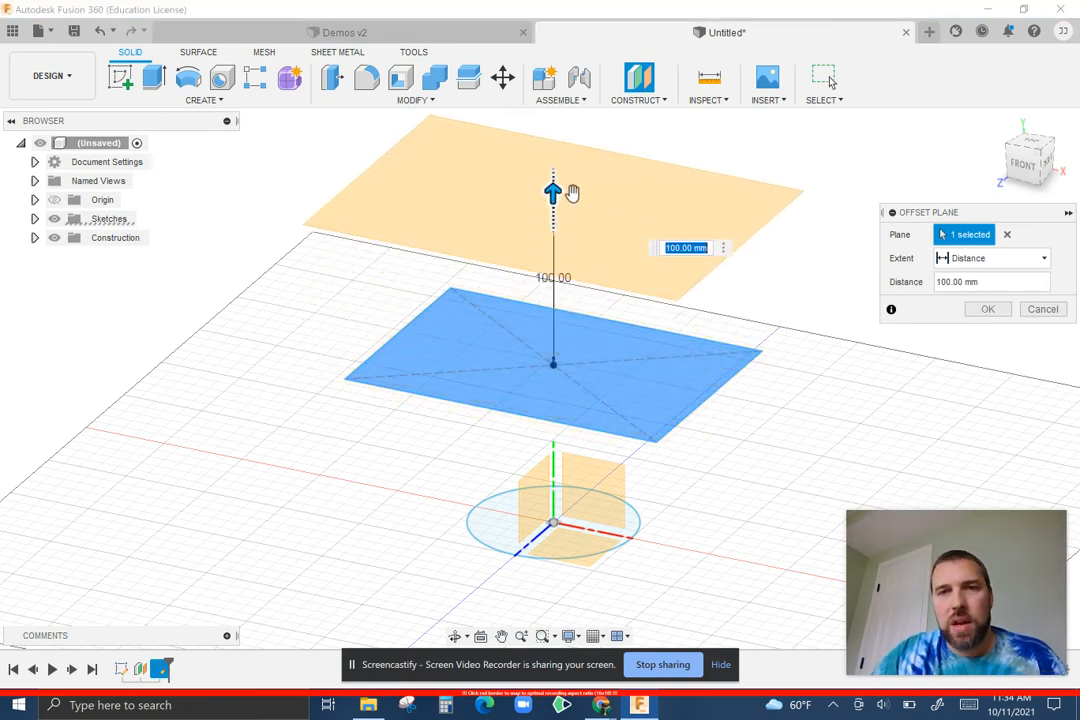
{"action": "key", "text": "Return"}
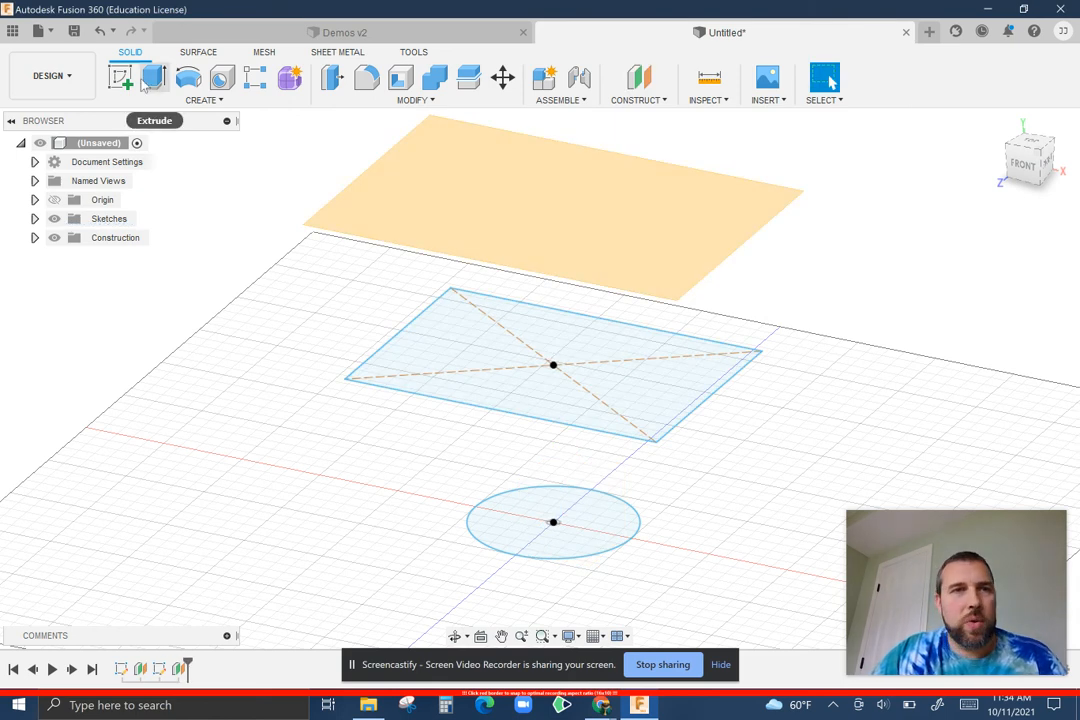
Sketch a circle about 280 mm in diameter centred on the origin on the upper offset plane, and finish the sketch.
{"action": "left_click", "coordinate": [120, 77]}
{"action": "left_click", "coordinate": [469, 180]}
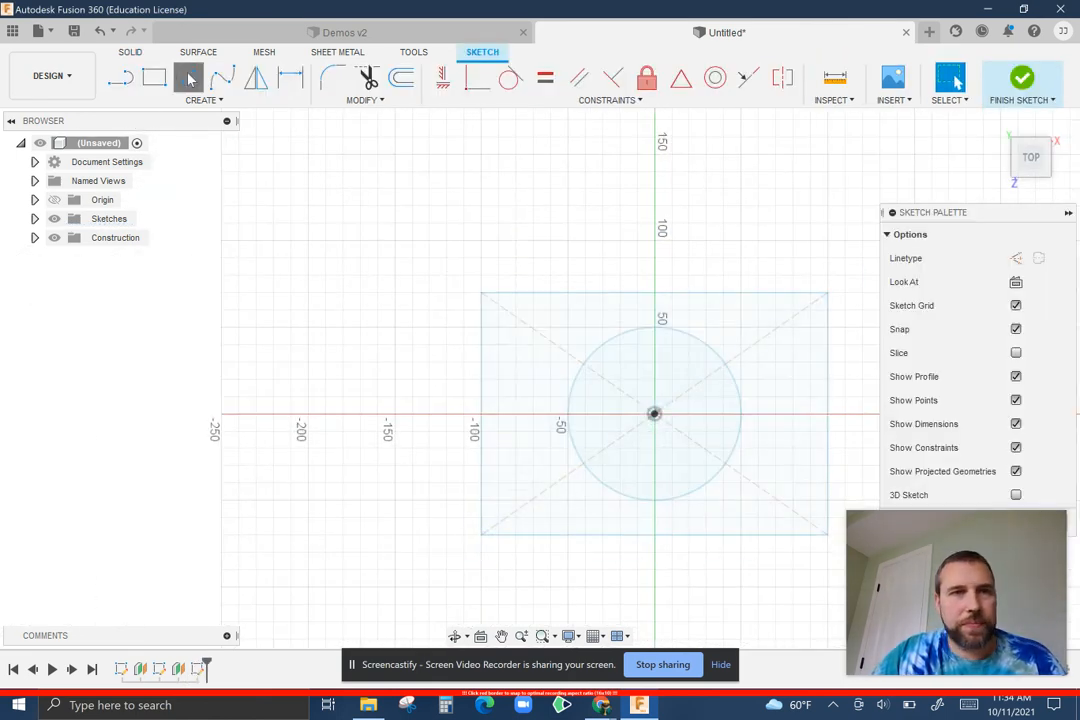
{"action": "left_click", "coordinate": [188, 77]}
{"action": "left_click", "coordinate": [654, 414]}
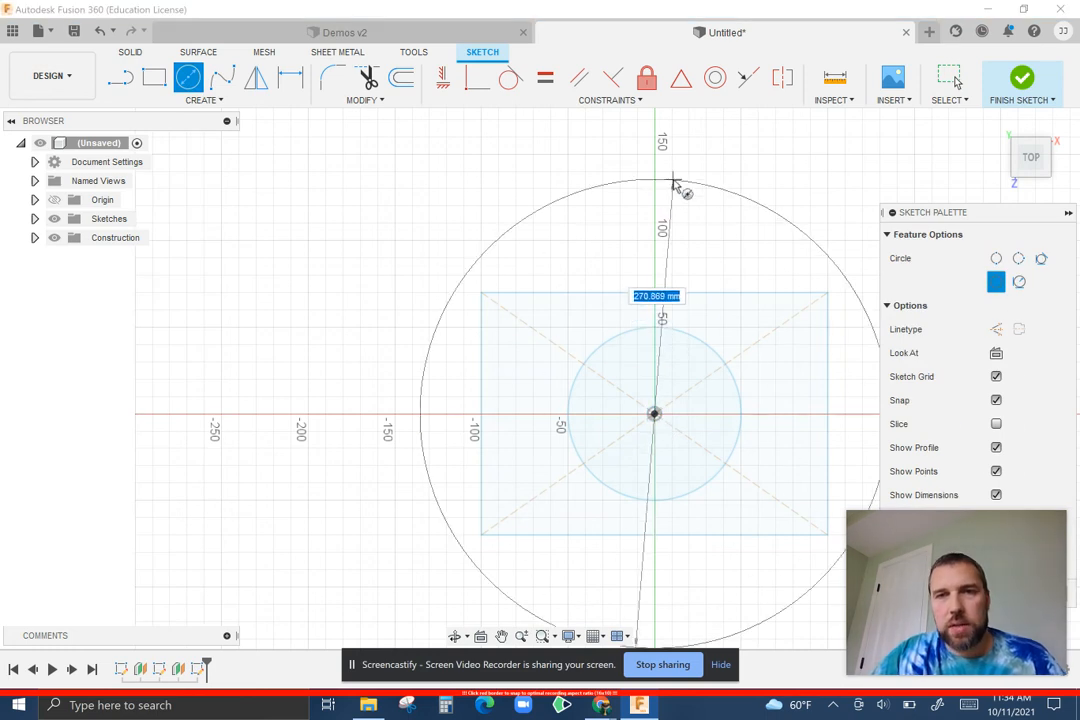
{"action": "left_click", "coordinate": [656, 177]}
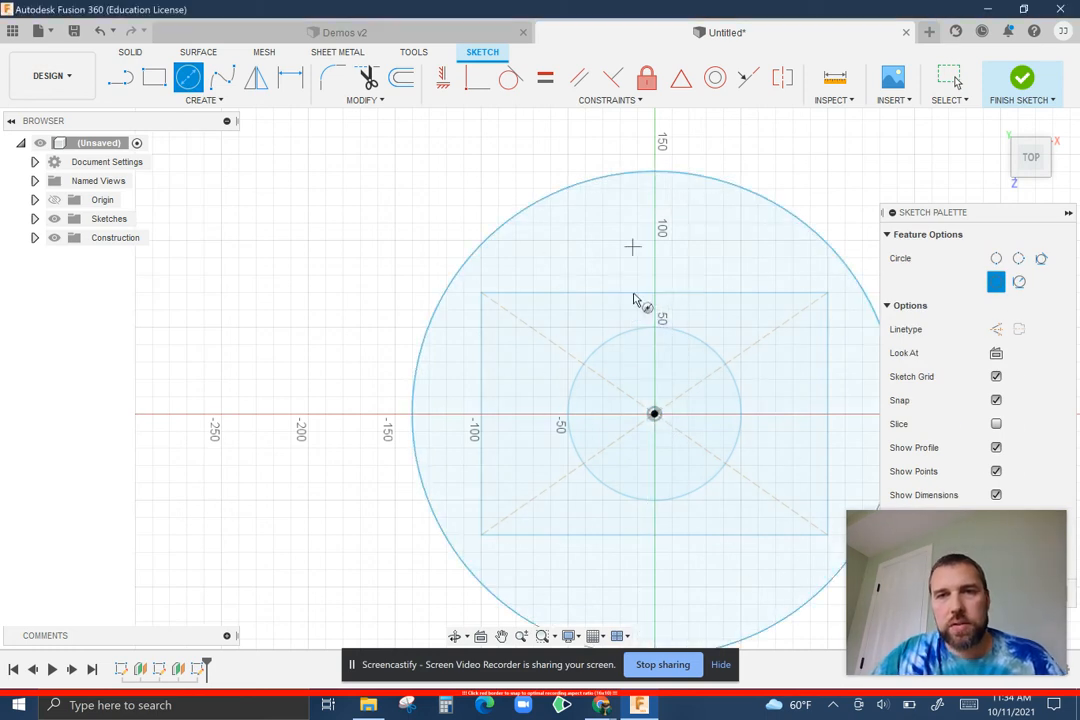
{"action": "left_click", "coordinate": [1022, 82]}
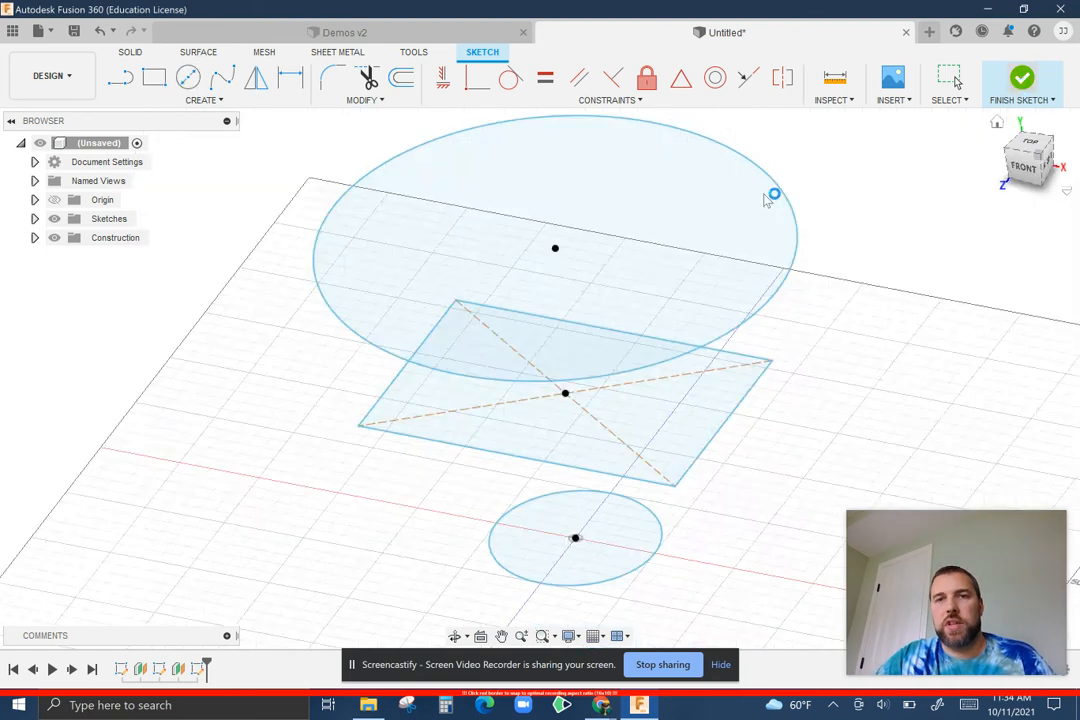
Loft a new body from the small bottom circle through the rectangle to the large upper circle.
{"action": "scroll", "coordinate": [665, 375], "scroll_direction": "up", "scroll_amount": 3}
{"action": "scroll", "coordinate": [667, 382], "scroll_direction": "down", "scroll_amount": 5}
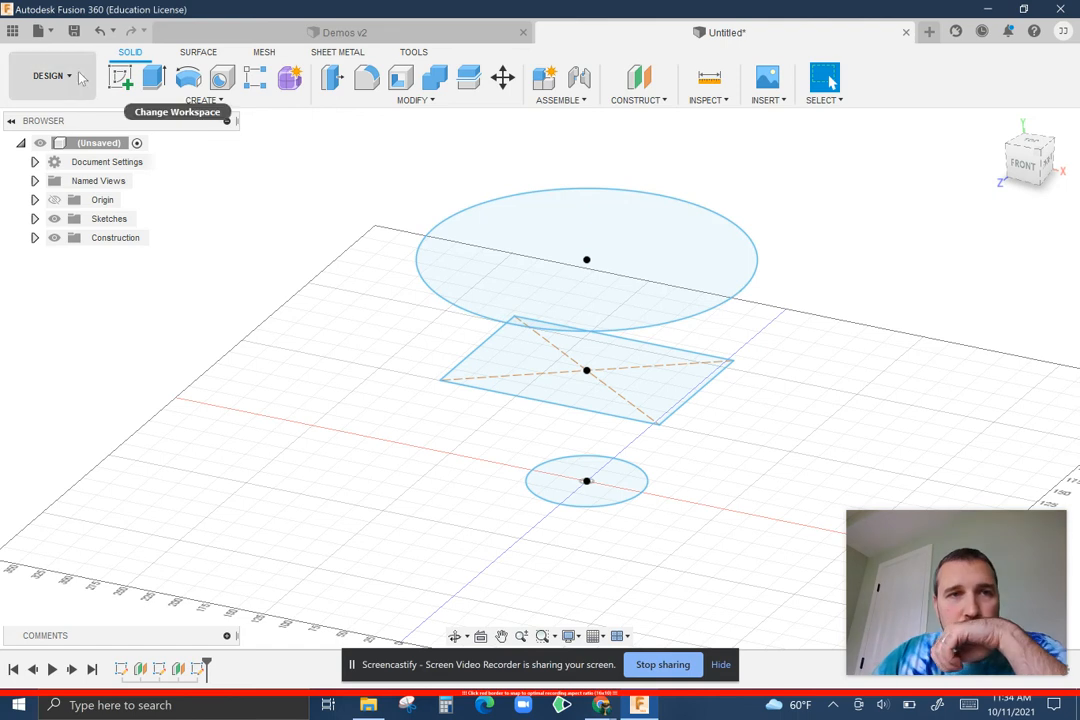
{"action": "left_click", "coordinate": [148, 99]}
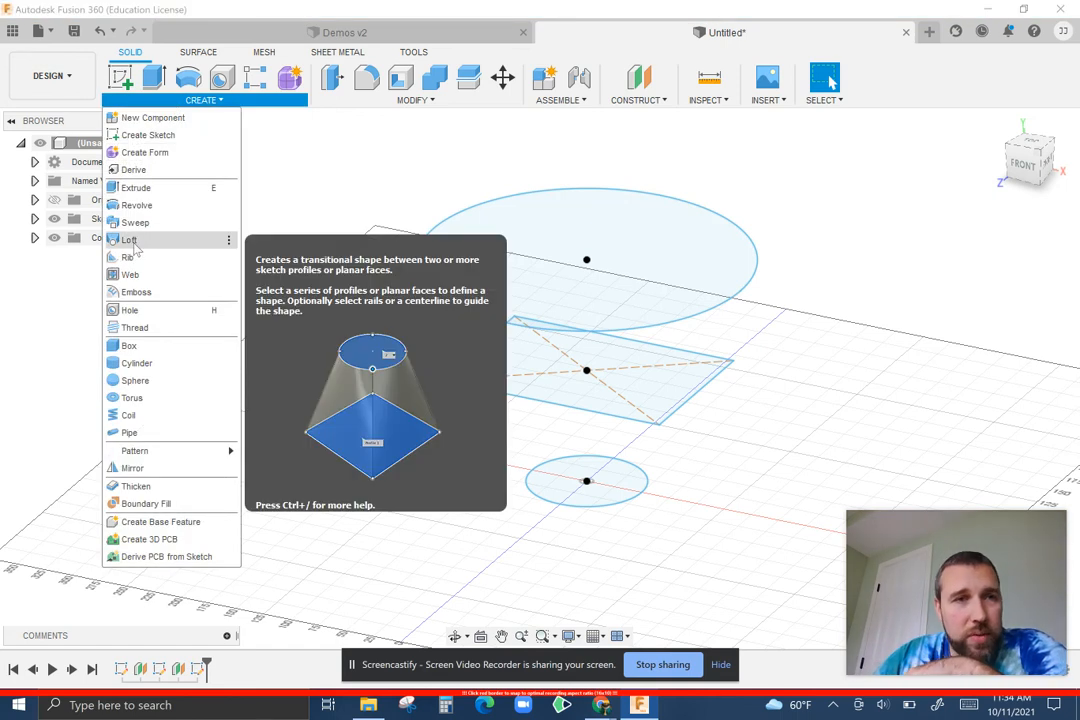
{"action": "left_click", "coordinate": [130, 240]}
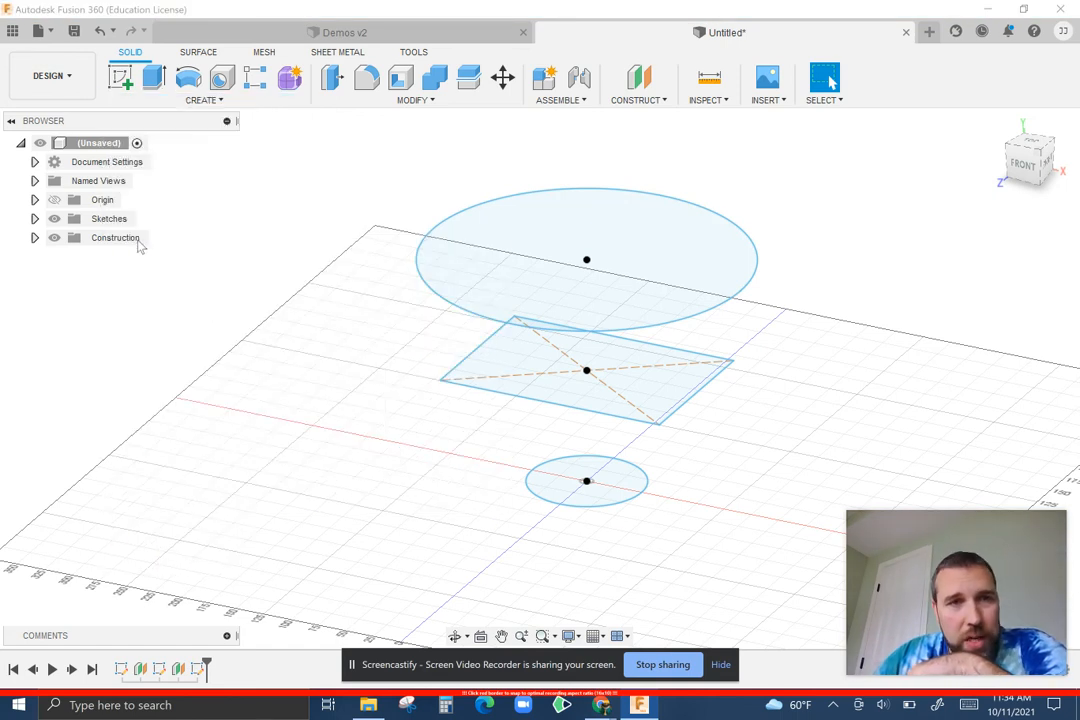
{"action": "left_click", "coordinate": [541, 487]}
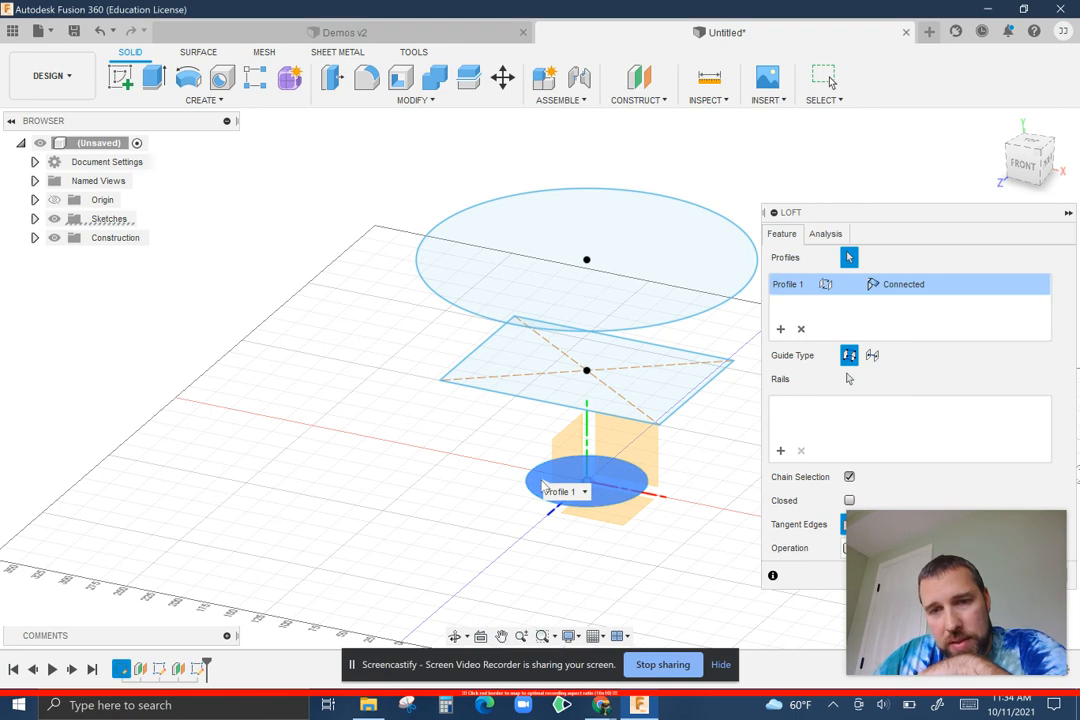
{"action": "left_click", "coordinate": [561, 390]}
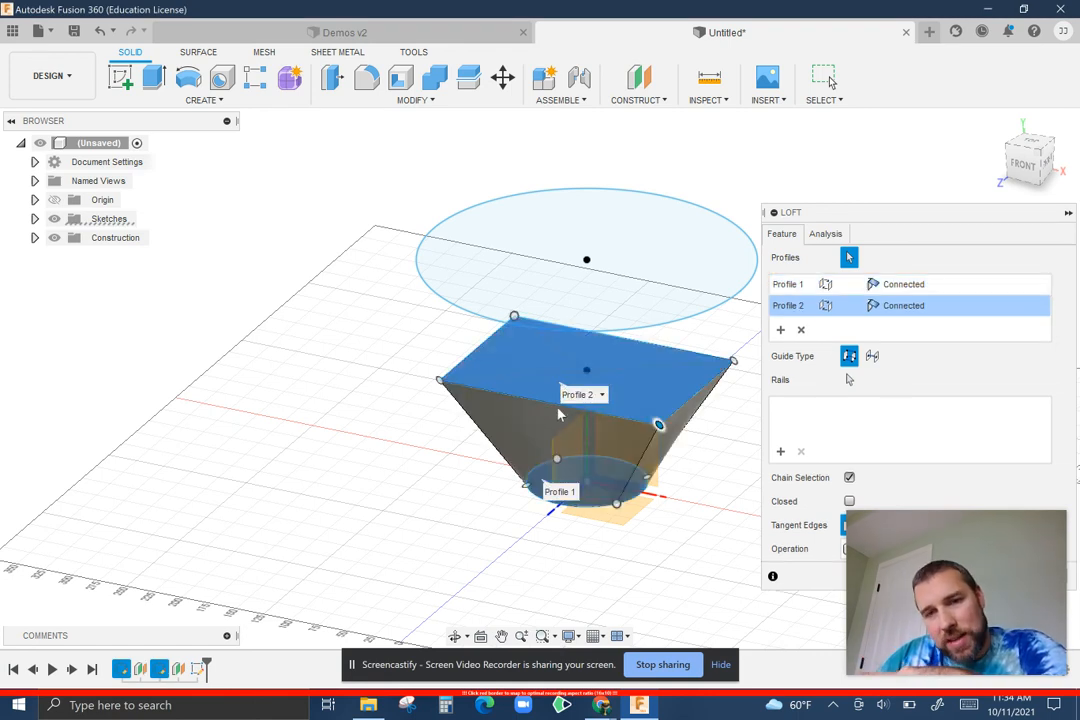
{"action": "middle_click_drag", "start_coordinate": [555, 448], "coordinate": [557, 497], "text": "shift"}
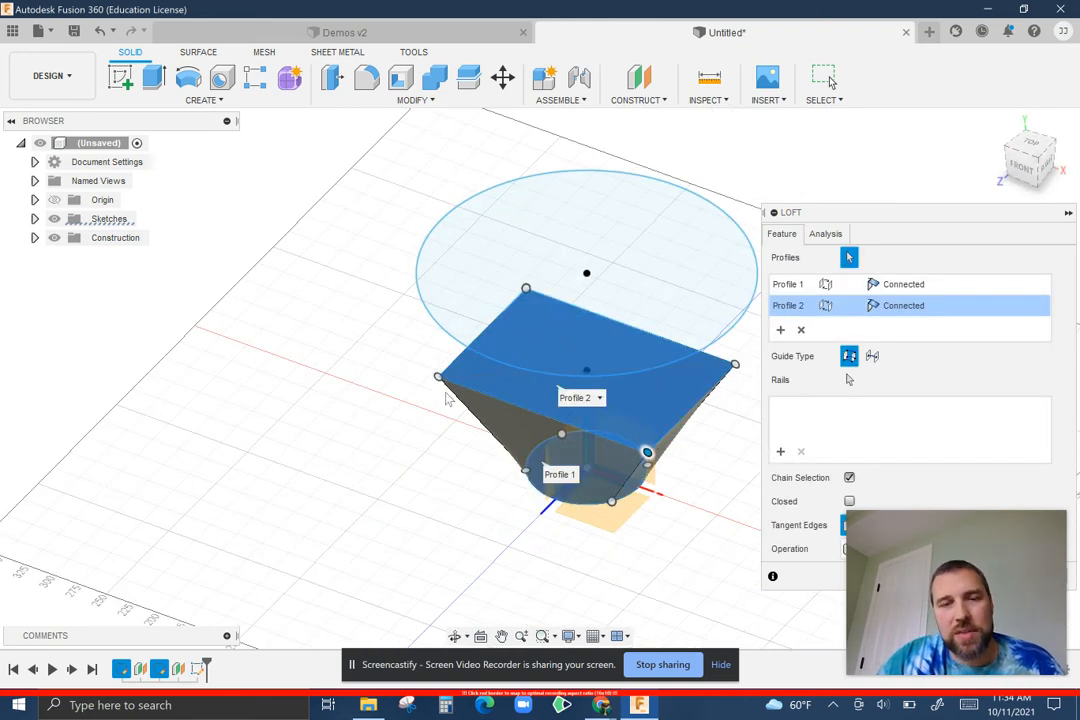
{"action": "left_click", "coordinate": [633, 275]}
{"action": "middle_click_drag", "start_coordinate": [576, 395], "coordinate": [698, 205], "text": "shift"}
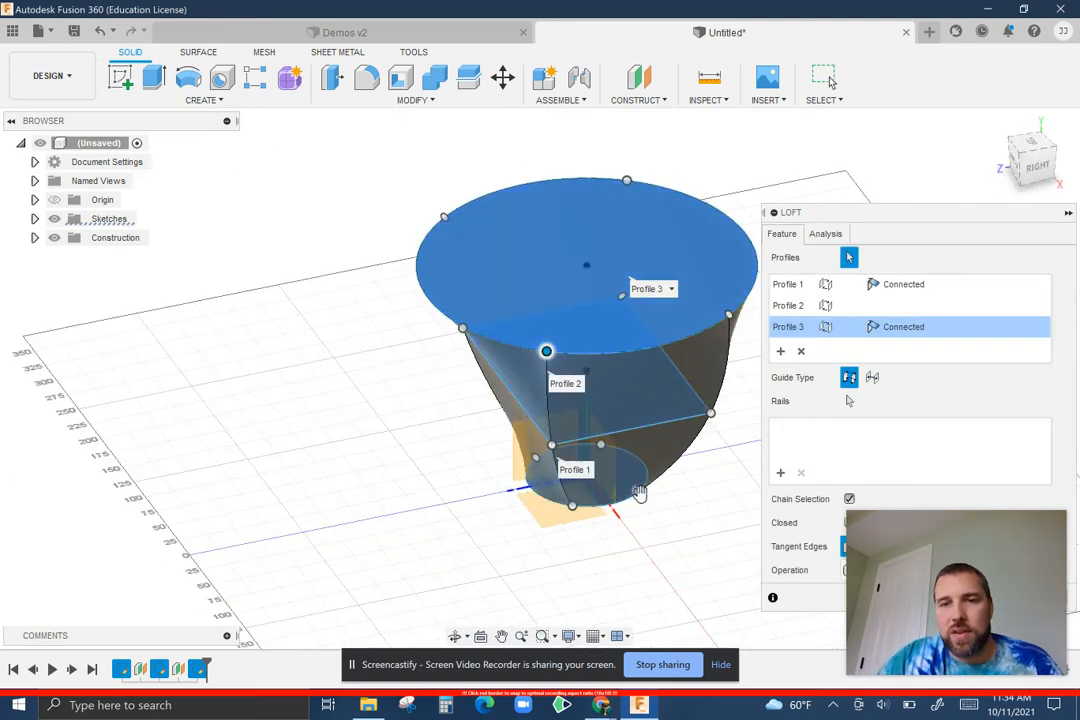
{"action": "left_click_drag", "start_coordinate": [935, 549], "coordinate": [946, 82]}
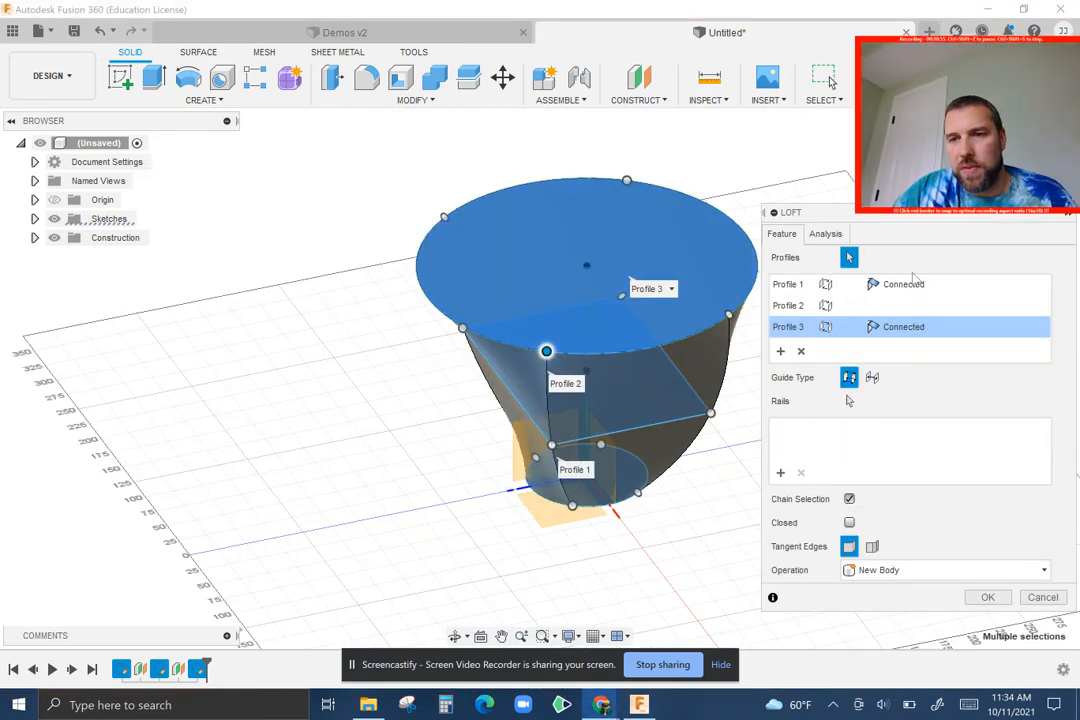
{"action": "left_click", "coordinate": [985, 598]}
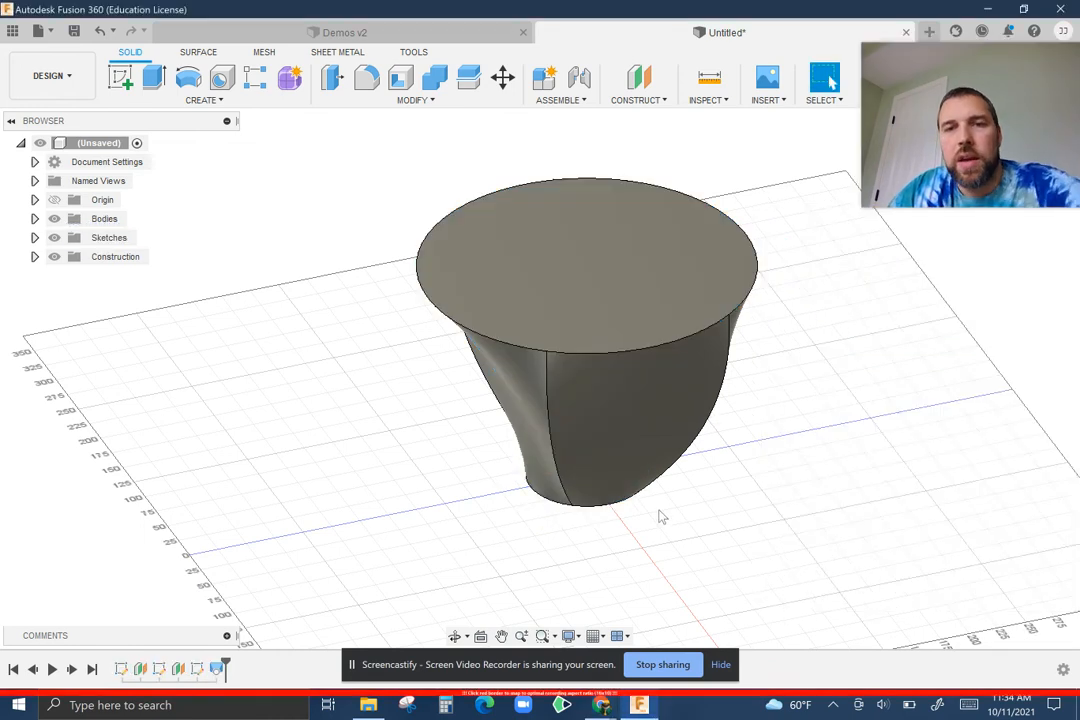
{"action": "middle_click_drag", "start_coordinate": [693, 510], "coordinate": [595, 503], "text": "shift"}
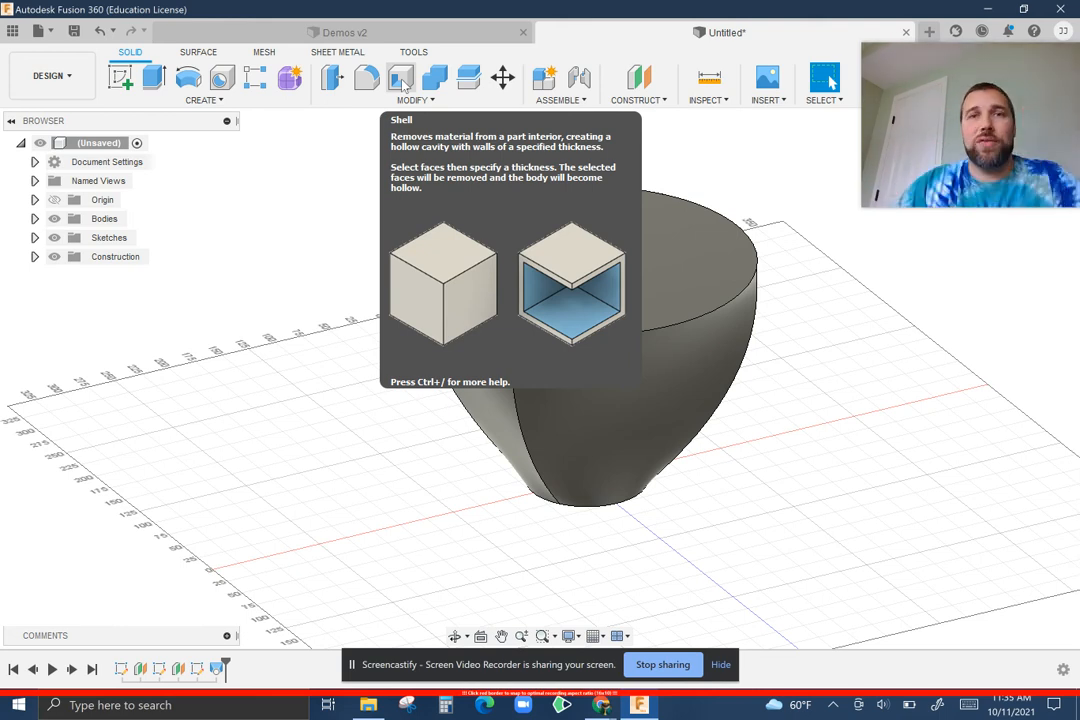
Shell the lofted vase body to a 5 mm inside wall thickness, removing the large circular top face.
{"action": "left_click", "coordinate": [402, 85]}
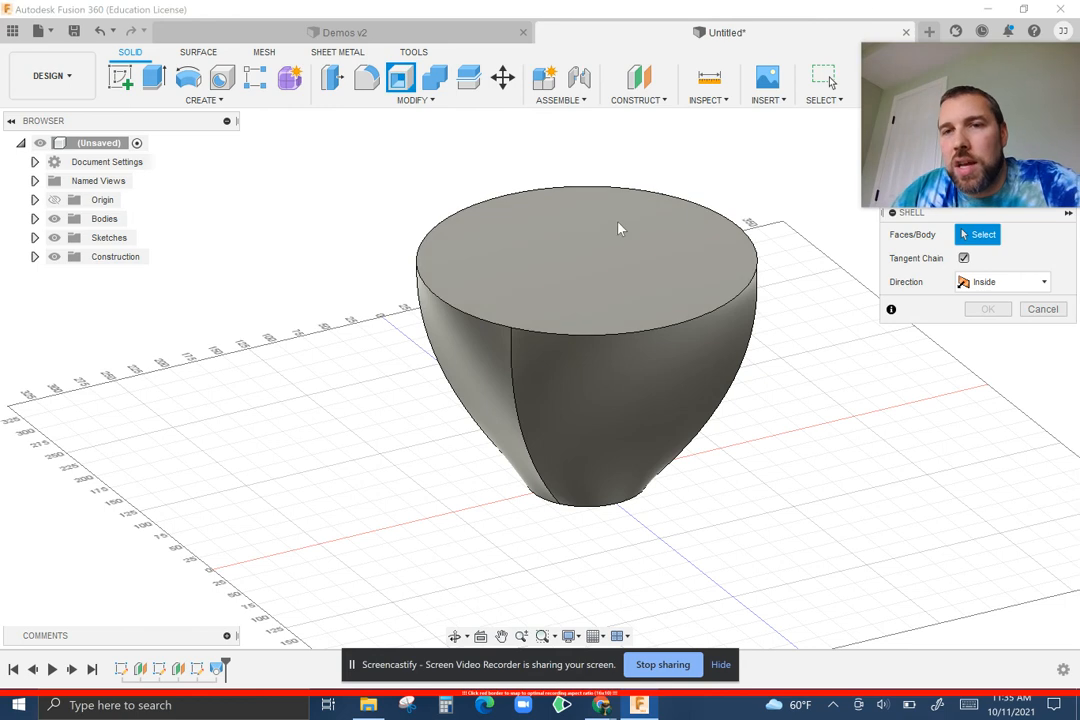
{"action": "left_click", "coordinate": [588, 272]}
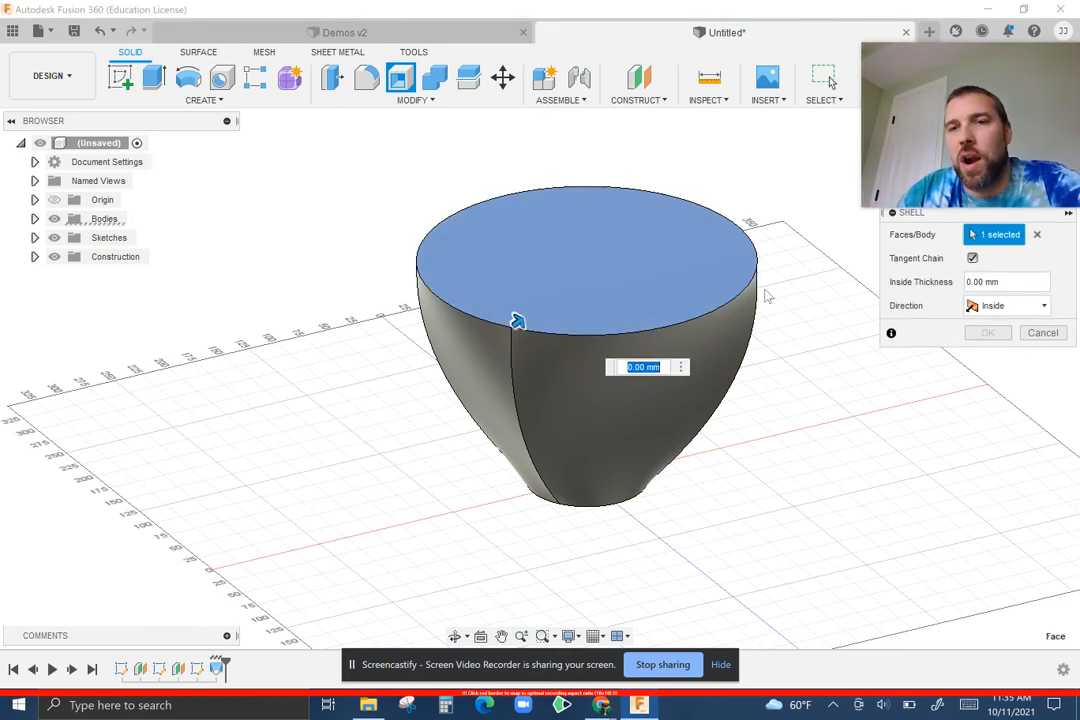
{"action": "middle_click_drag", "start_coordinate": [767, 294], "coordinate": [640, 354]}
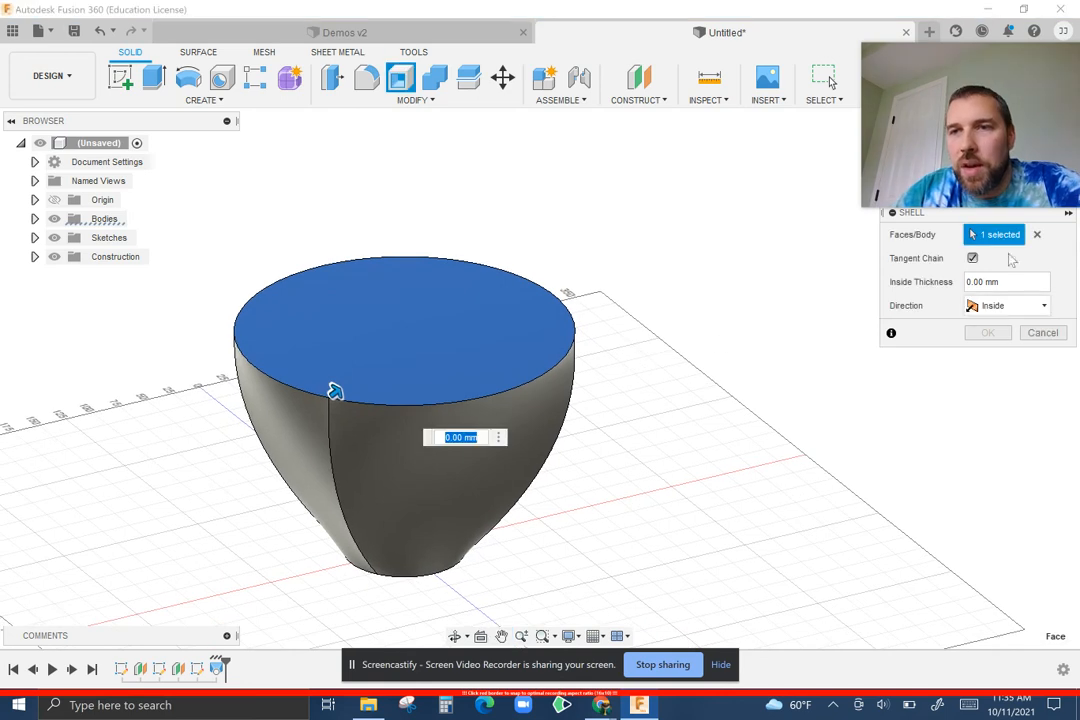
{"action": "left_click_drag", "start_coordinate": [970, 213], "coordinate": [953, 271]}
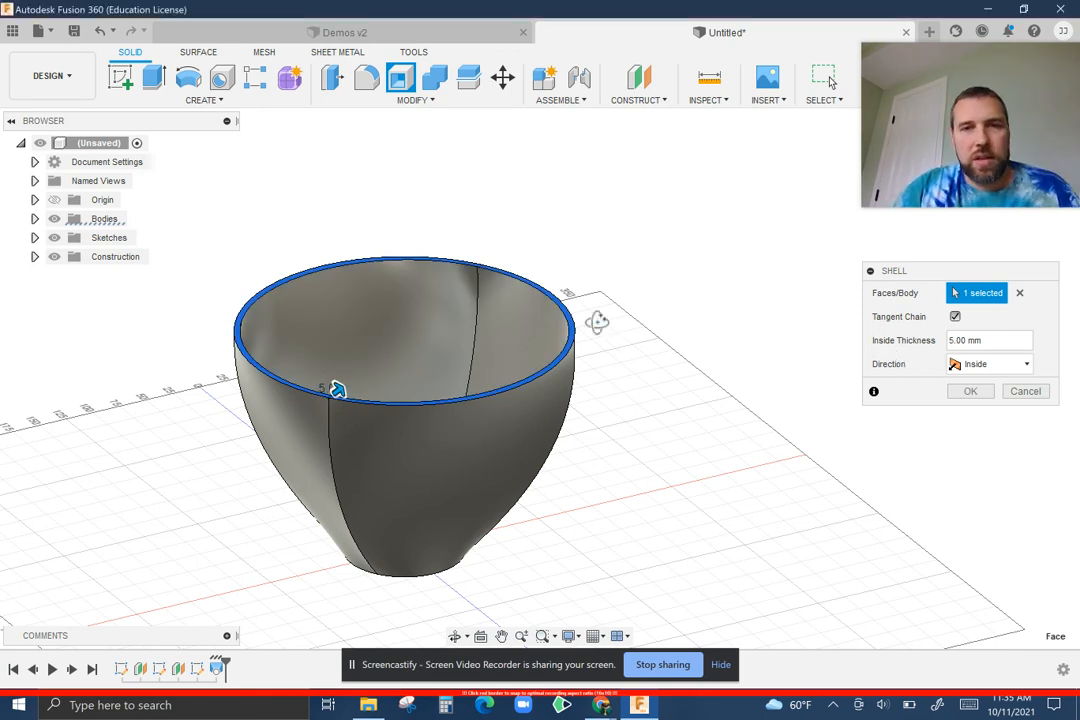
{"action": "middle_click_drag", "start_coordinate": [624, 326], "coordinate": [609, 370], "text": "shift"}
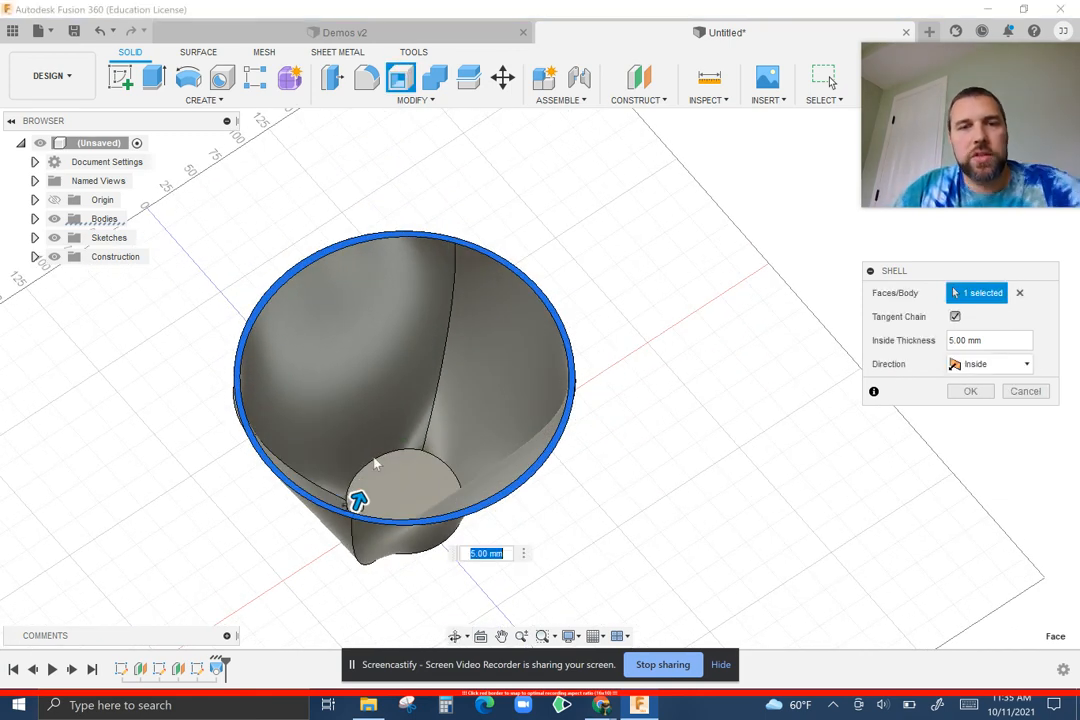
{"action": "left_click_drag", "start_coordinate": [359, 499], "coordinate": [384, 438]}
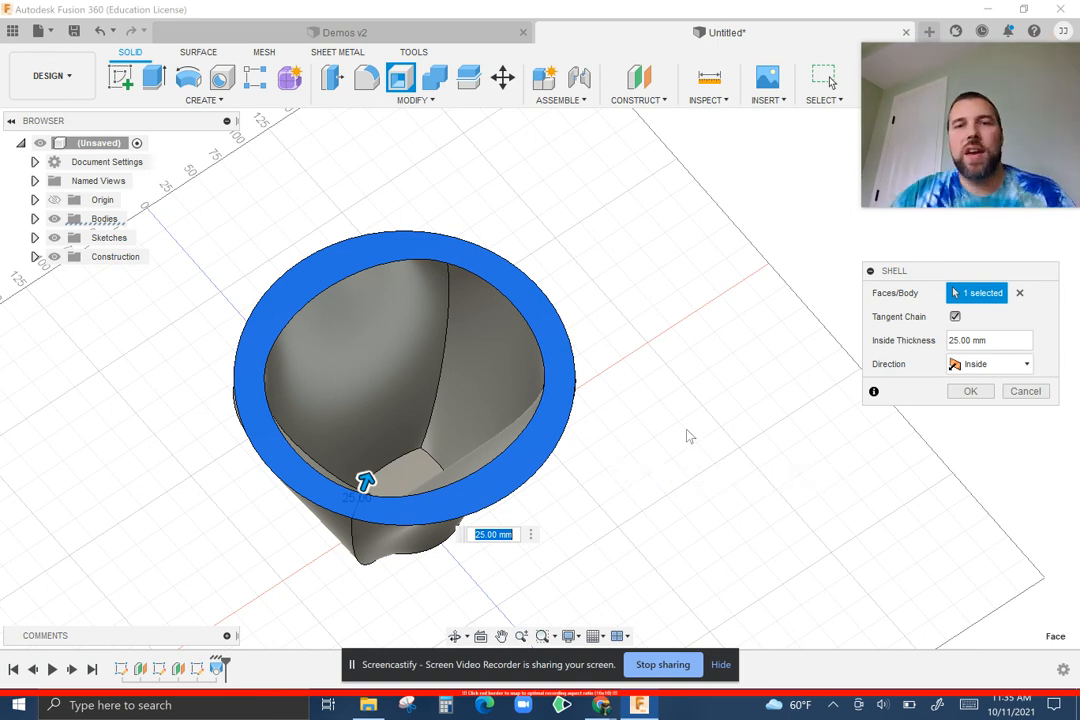
{"action": "left_click", "coordinate": [957, 340]}
{"action": "key", "text": "BackSpace"}
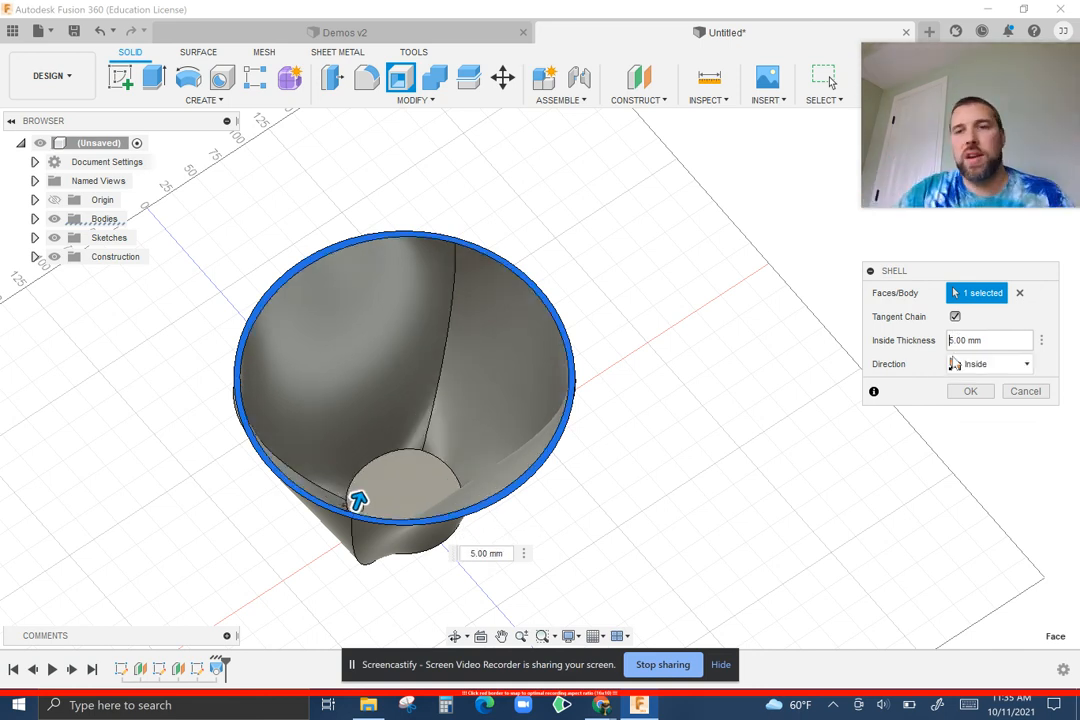
{"action": "left_click", "coordinate": [958, 391]}
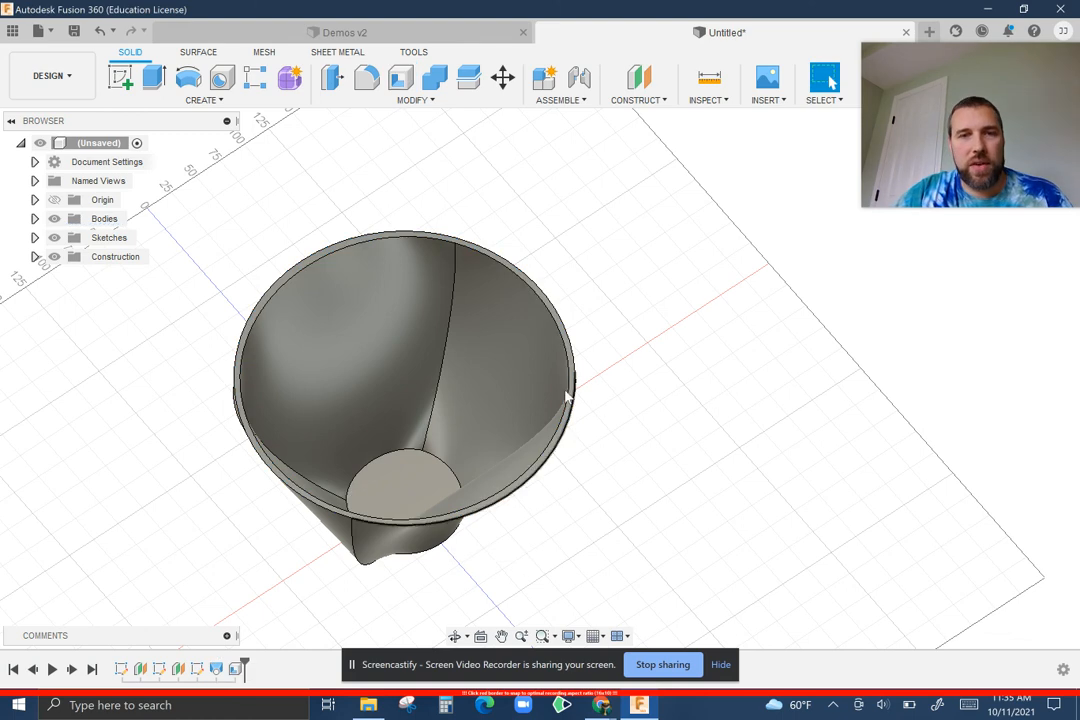
{"action": "middle_click_drag", "start_coordinate": [605, 424], "coordinate": [607, 372], "text": "shift"}
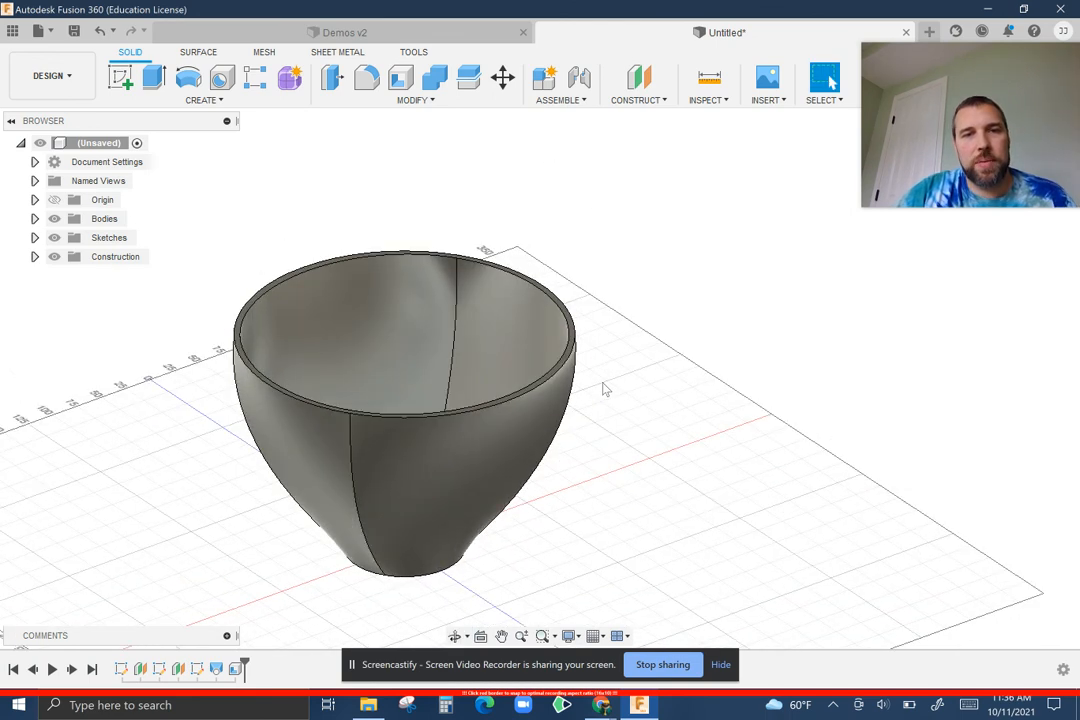